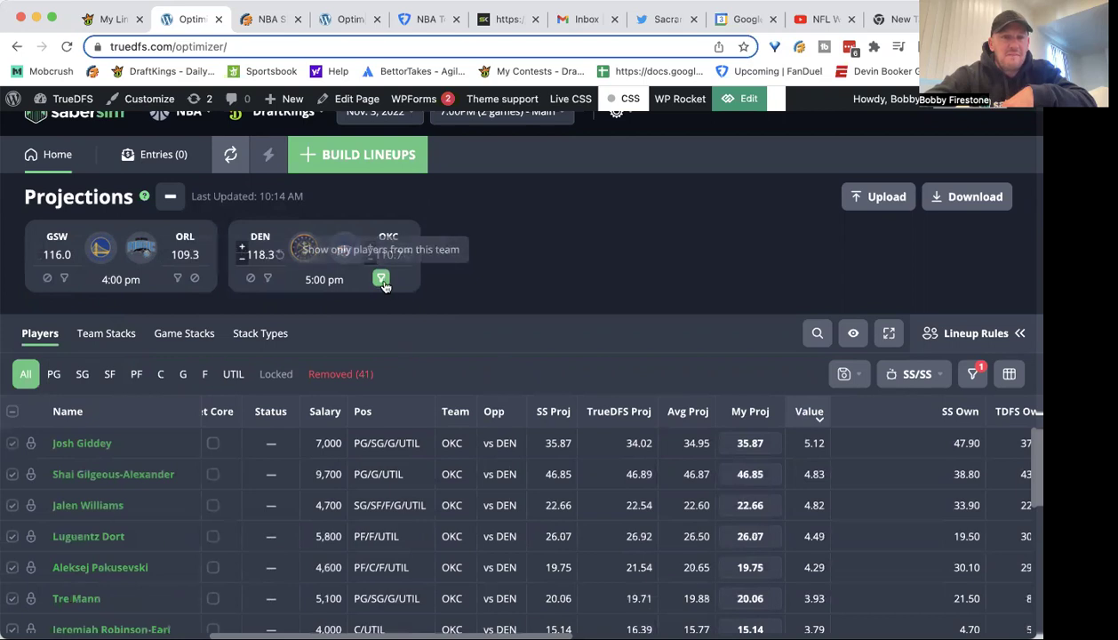
Step: Clear the optimizer's team filter, switch to the DraftKings lineup editor, and review Golden State shooting guard Klay Thompson's game log
left_click(381, 280)
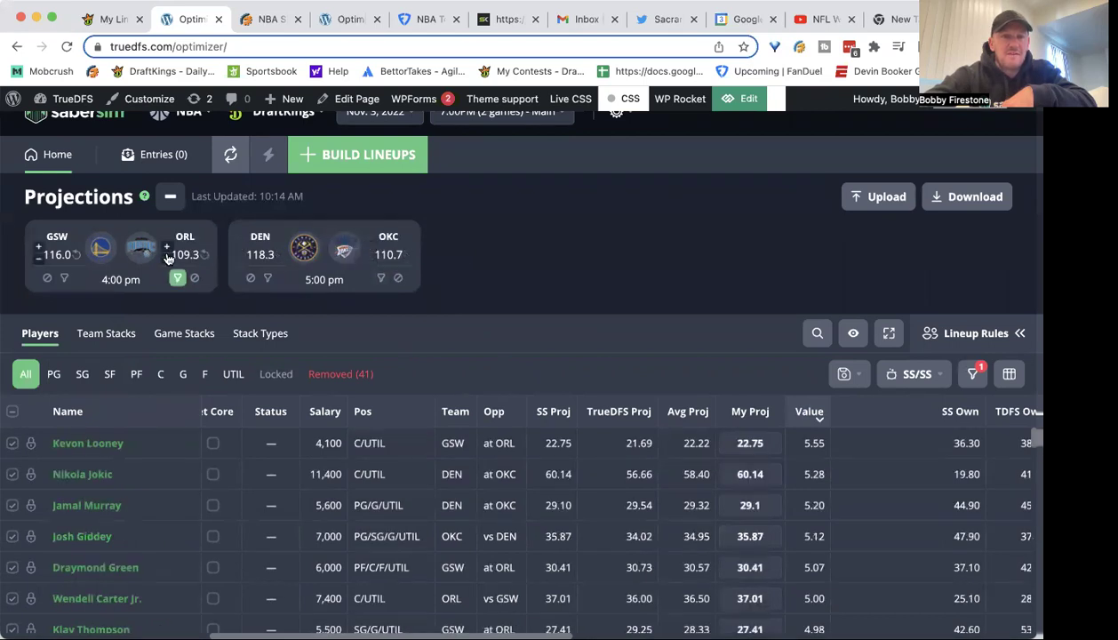
left_click(113, 22)
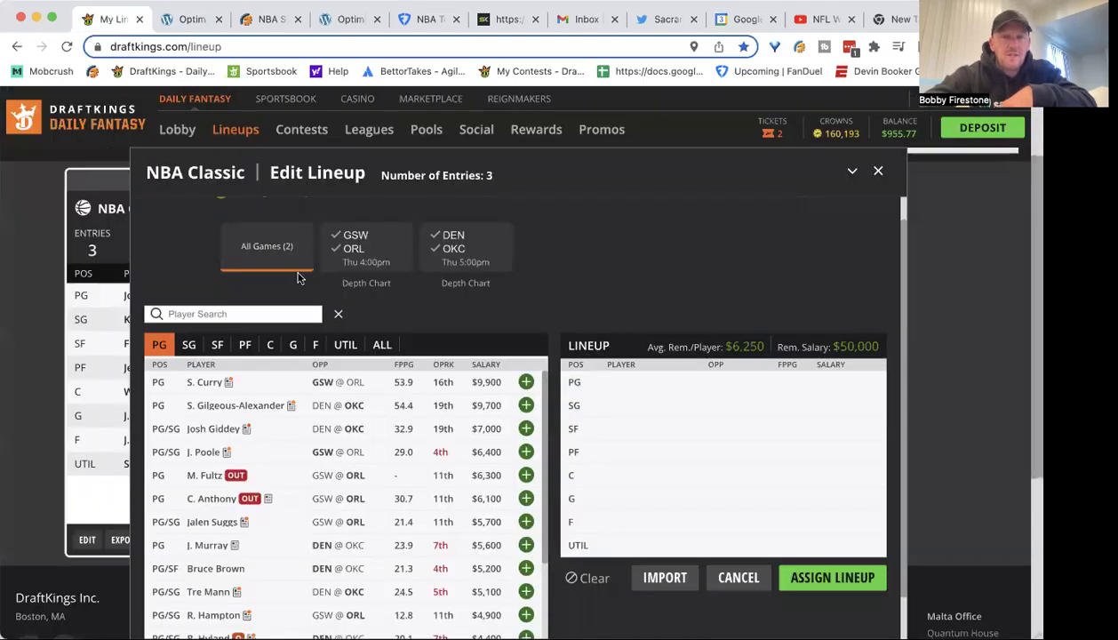
left_click(360, 247)
left_click(189, 345)
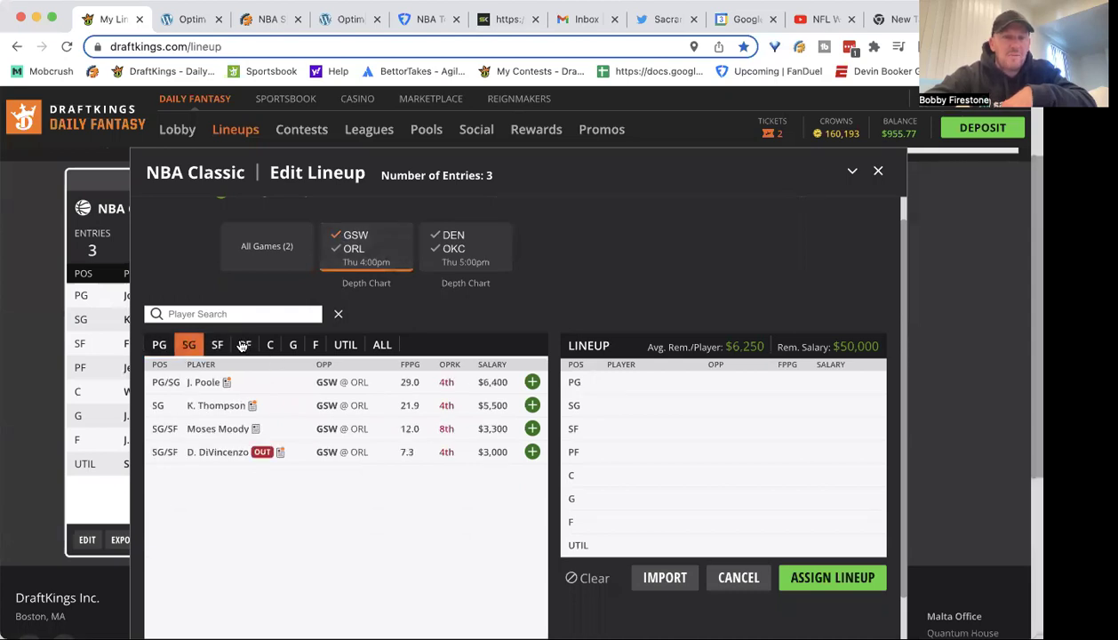
left_click(218, 406)
left_click(498, 267)
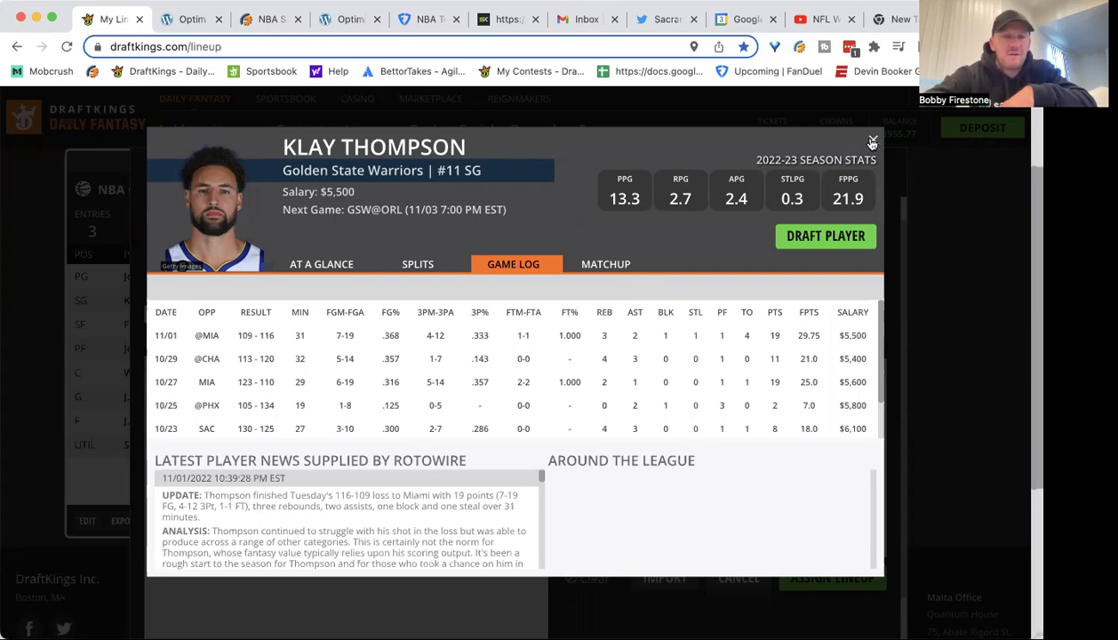
left_click(871, 142)
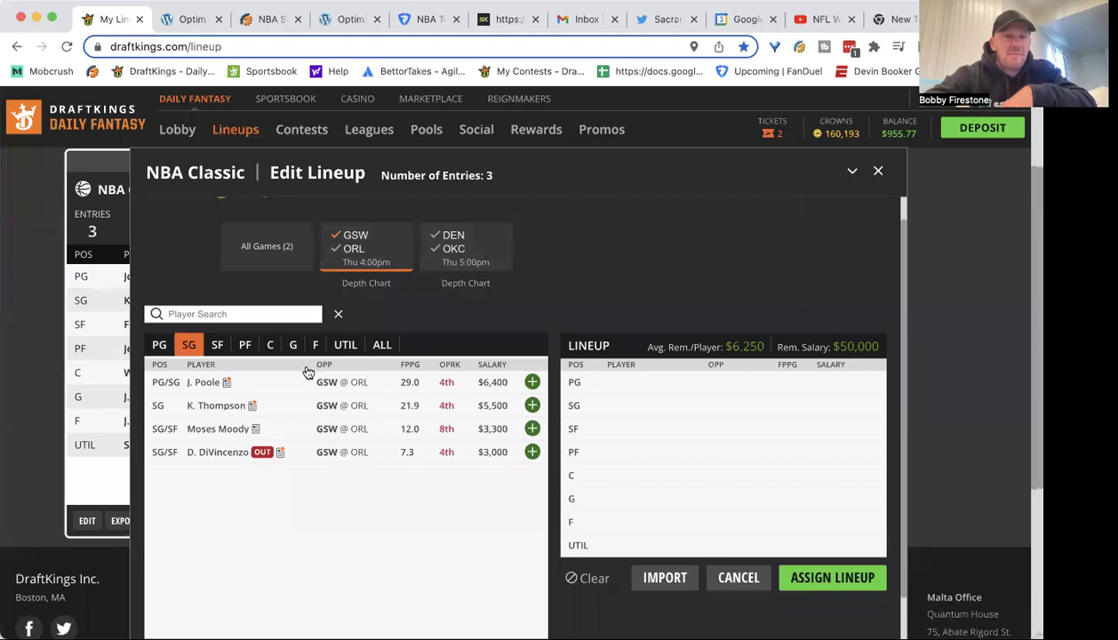
Step: List Golden State's point guards and review Stephen Curry's game log
left_click(156, 344)
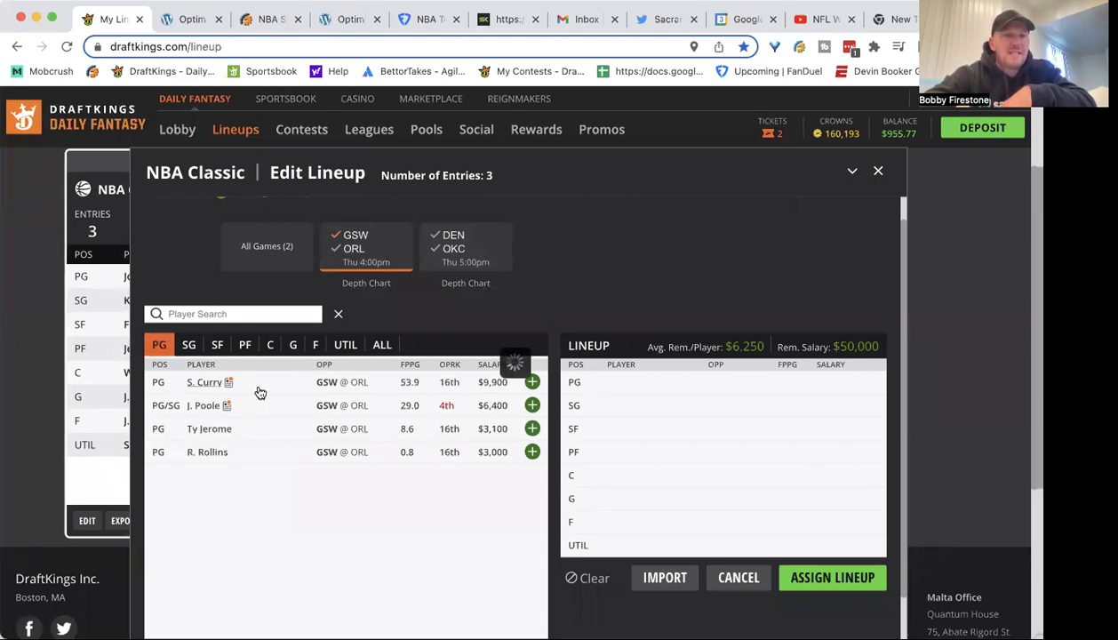
left_click(213, 383)
left_click(501, 275)
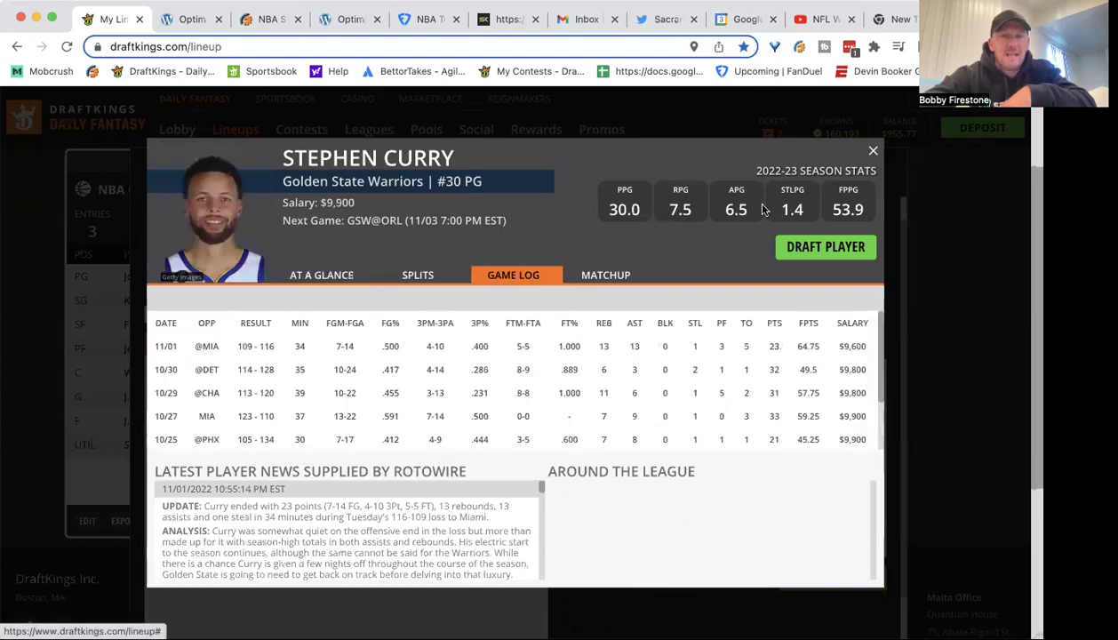
left_click(872, 150)
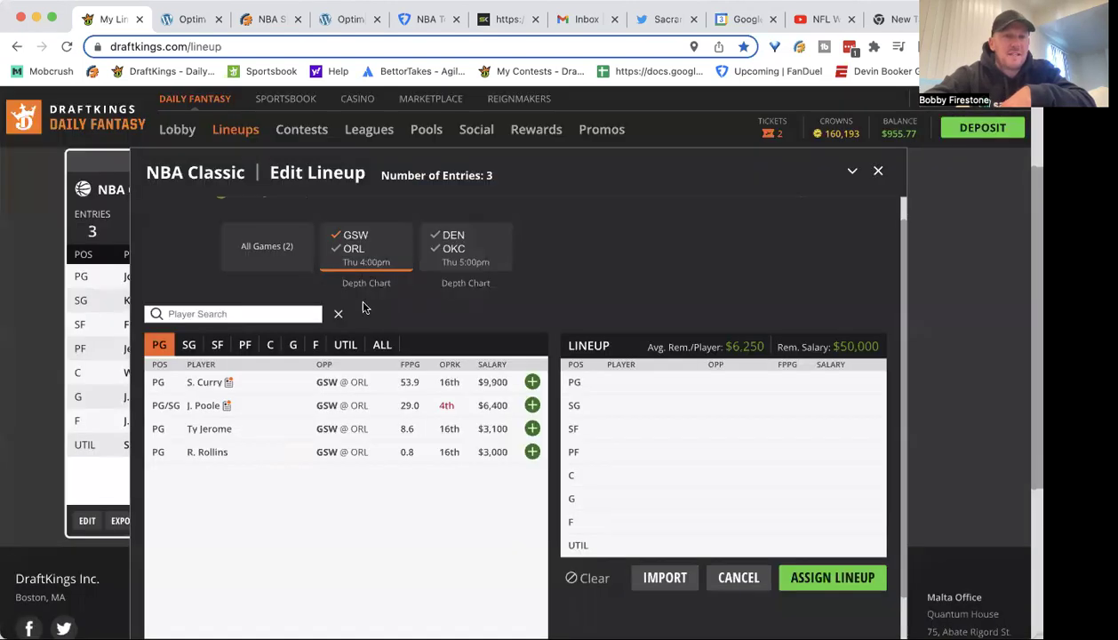
Step: Compare Golden State's available power forwards and centers in the player pool
left_click(348, 237)
left_click(341, 237)
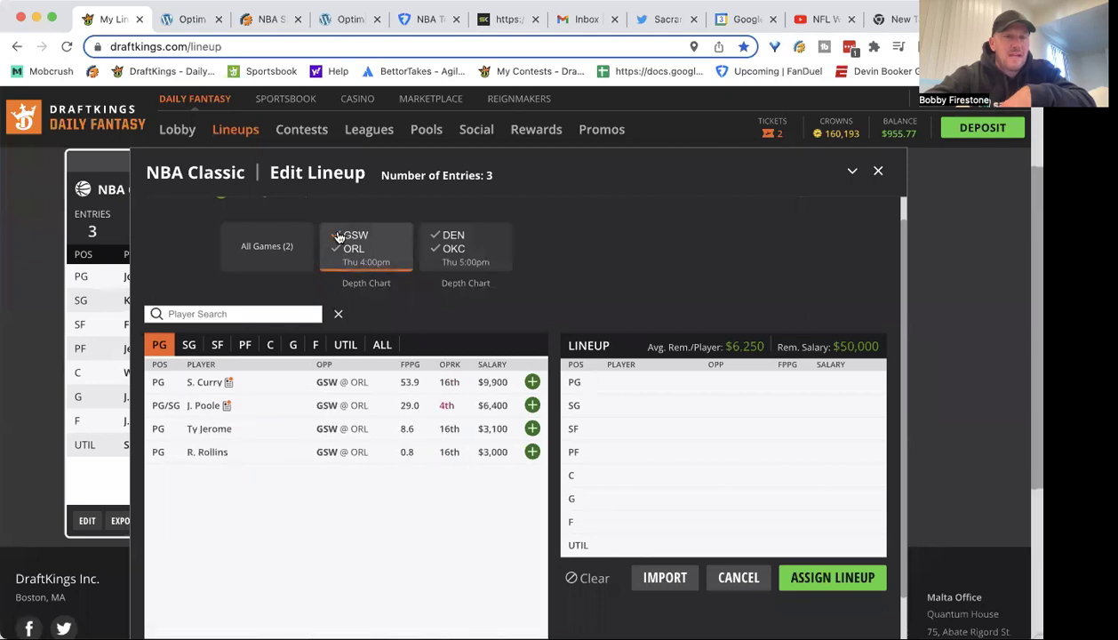
left_click(247, 347)
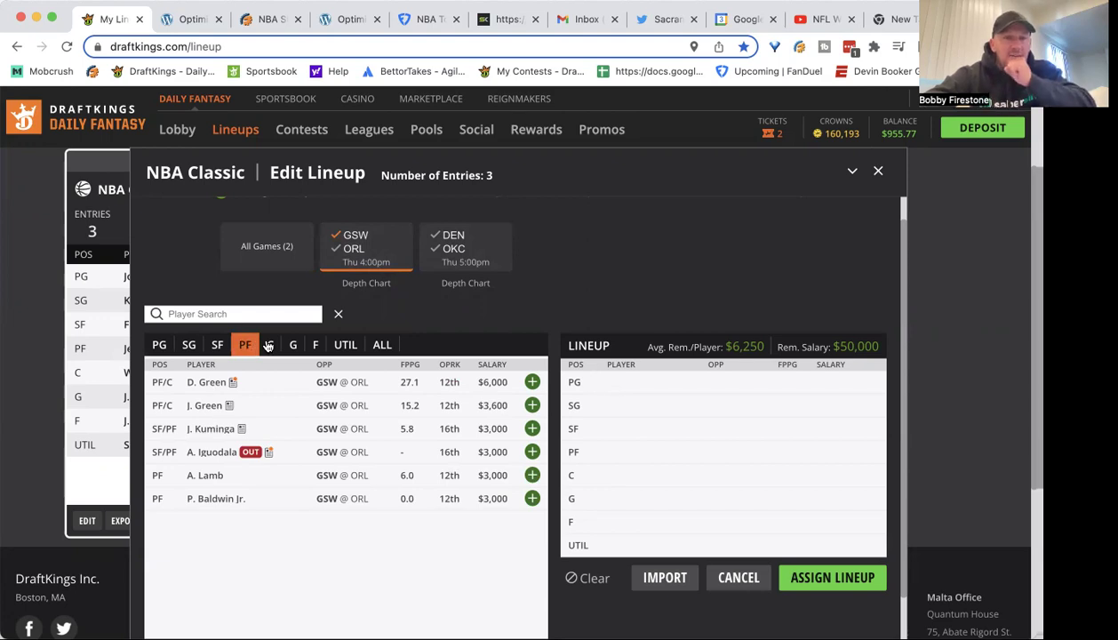
left_click(270, 345)
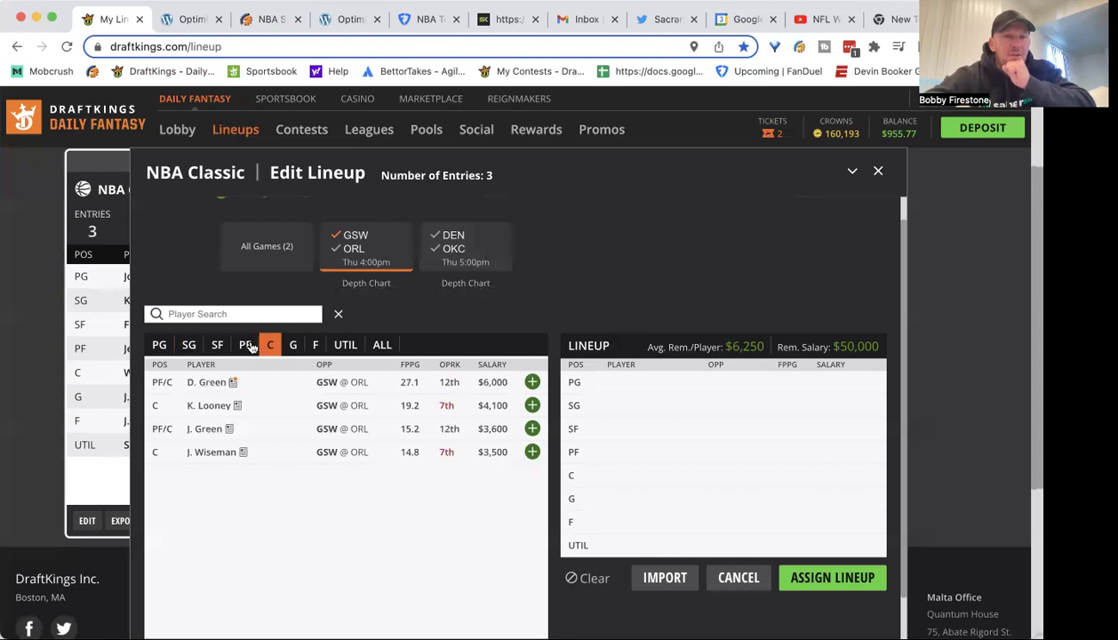
left_click(248, 345)
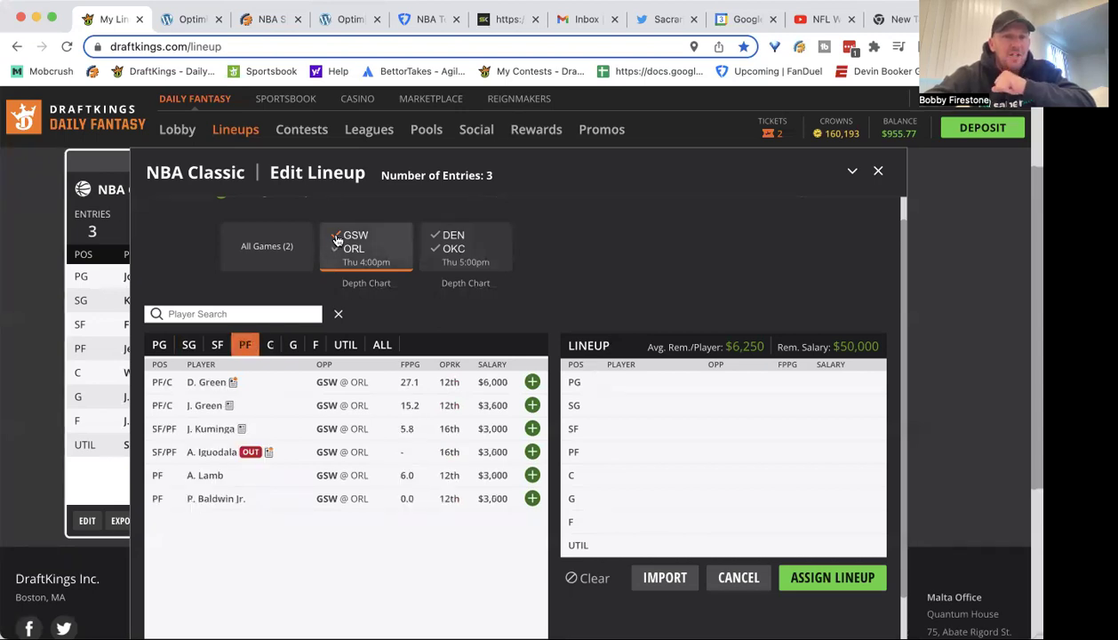
Step: Review the game log of Golden State power forward JaMychal Green
left_click(209, 407)
left_click(510, 282)
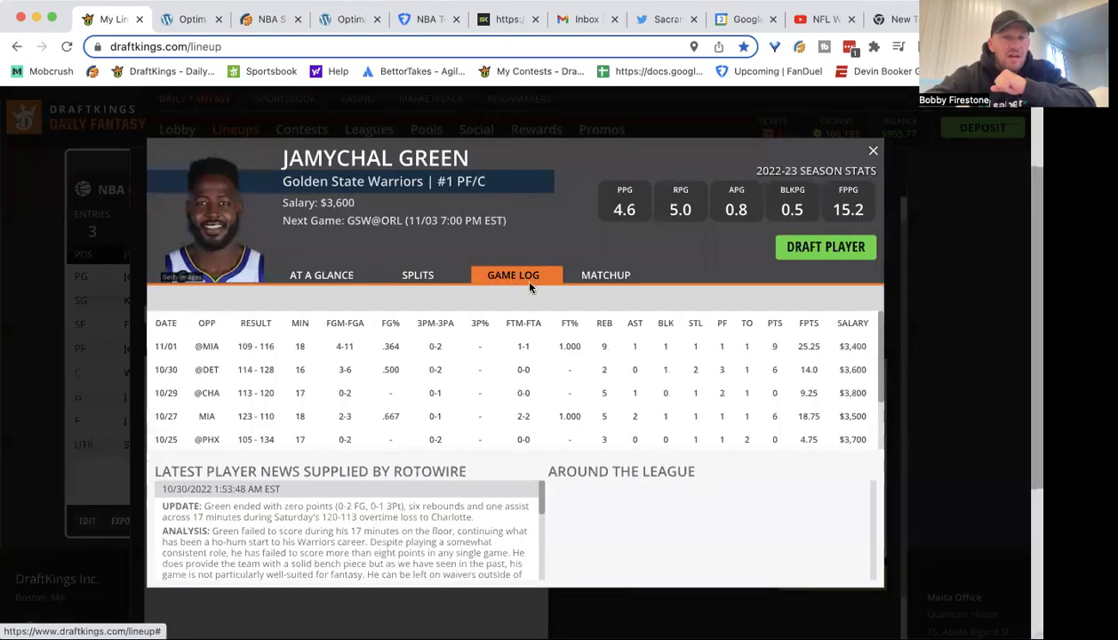
key("ctrl+a")
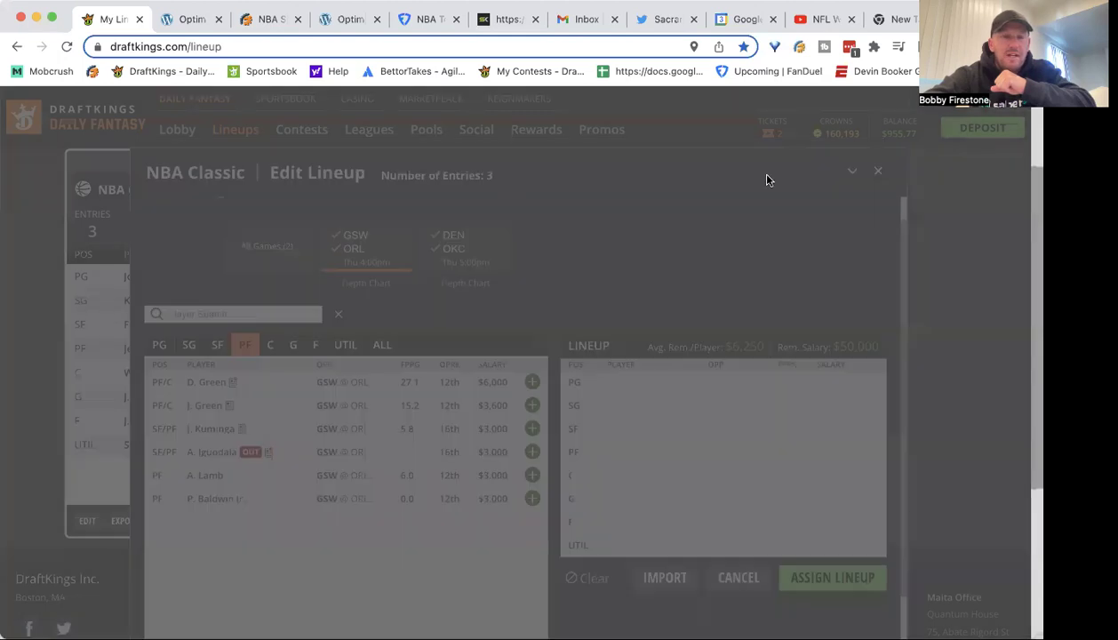
left_click(872, 150)
Step: Replace the Golden State filter with Oklahoma City and look through its power forwards and small forwards
left_click(337, 236)
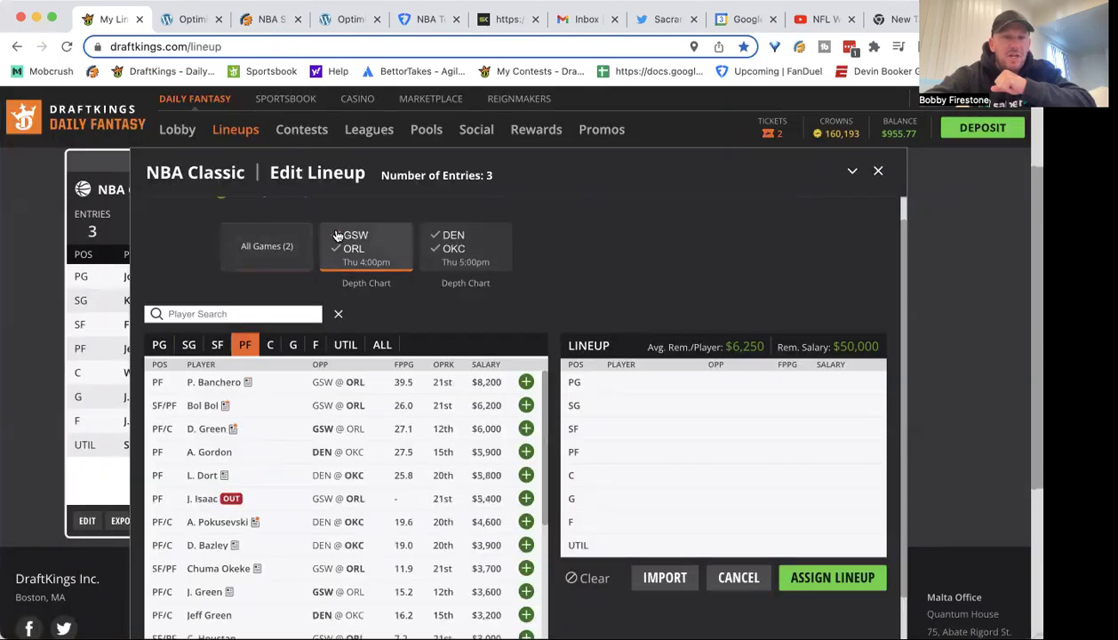
left_click(441, 253)
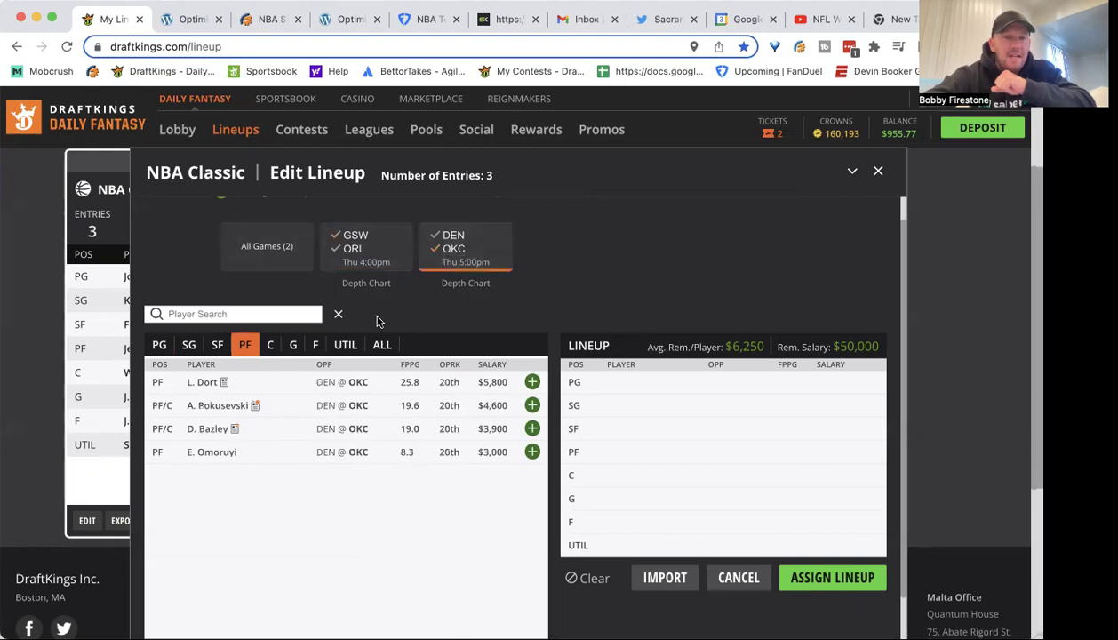
left_click(220, 345)
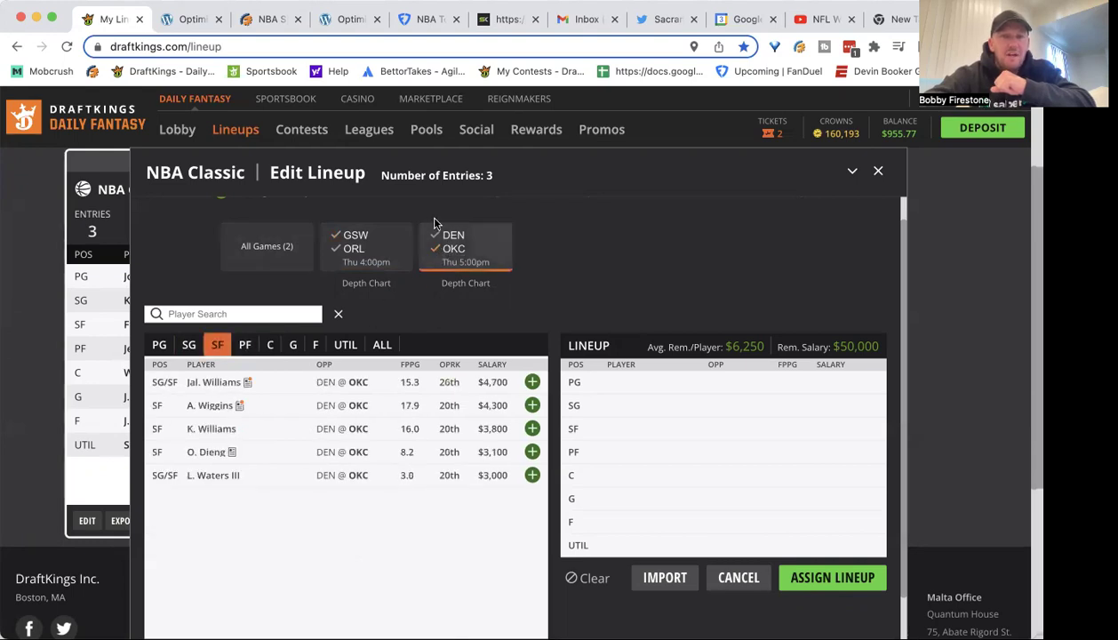
Step: Filter the player pool to Denver's power forwards and review Jeff Green's full game log
left_click(437, 250)
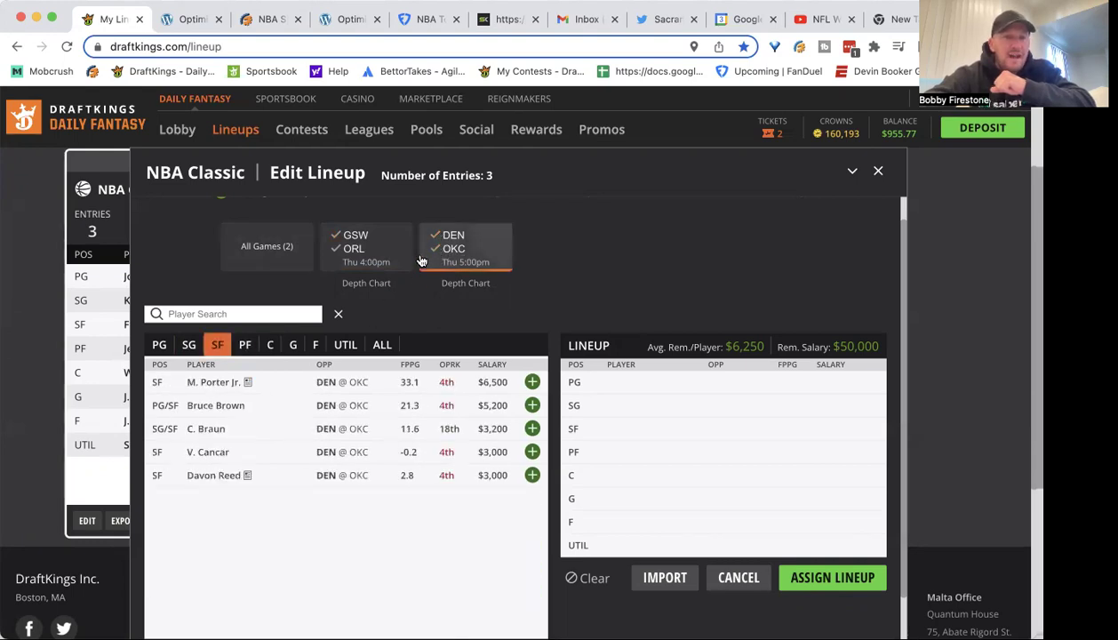
left_click(243, 344)
left_click(216, 414)
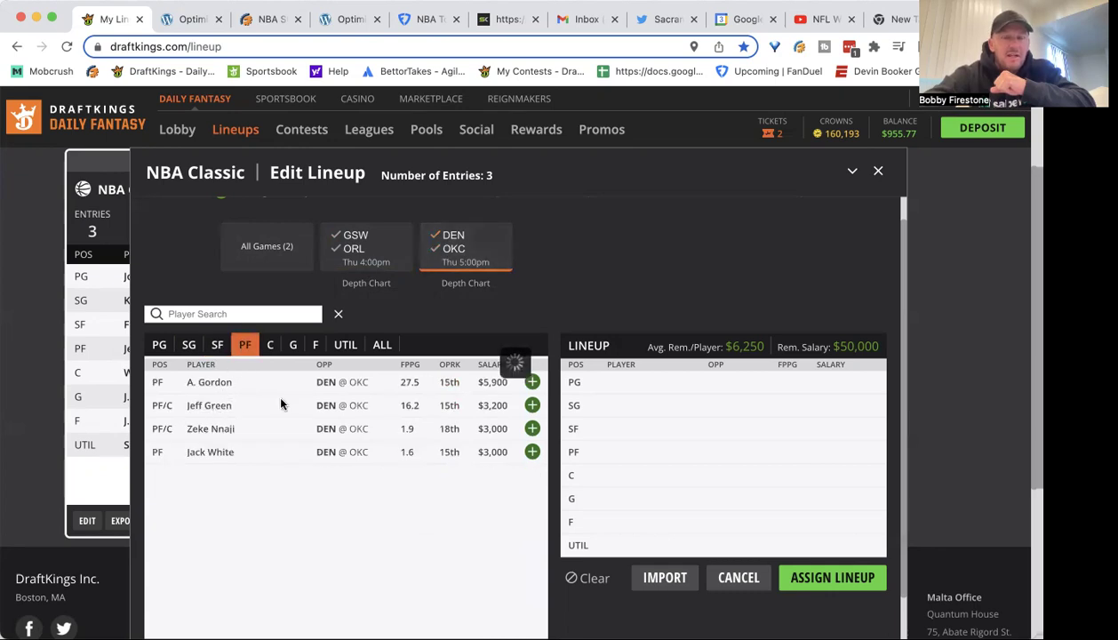
left_click(500, 277)
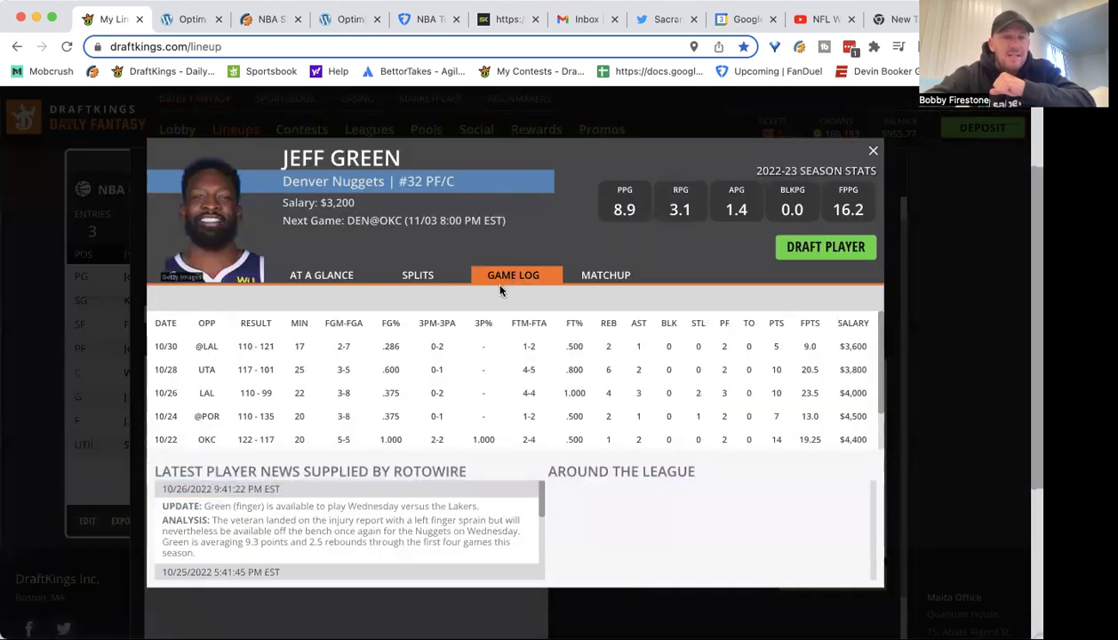
scroll(456, 374, "down", 2)
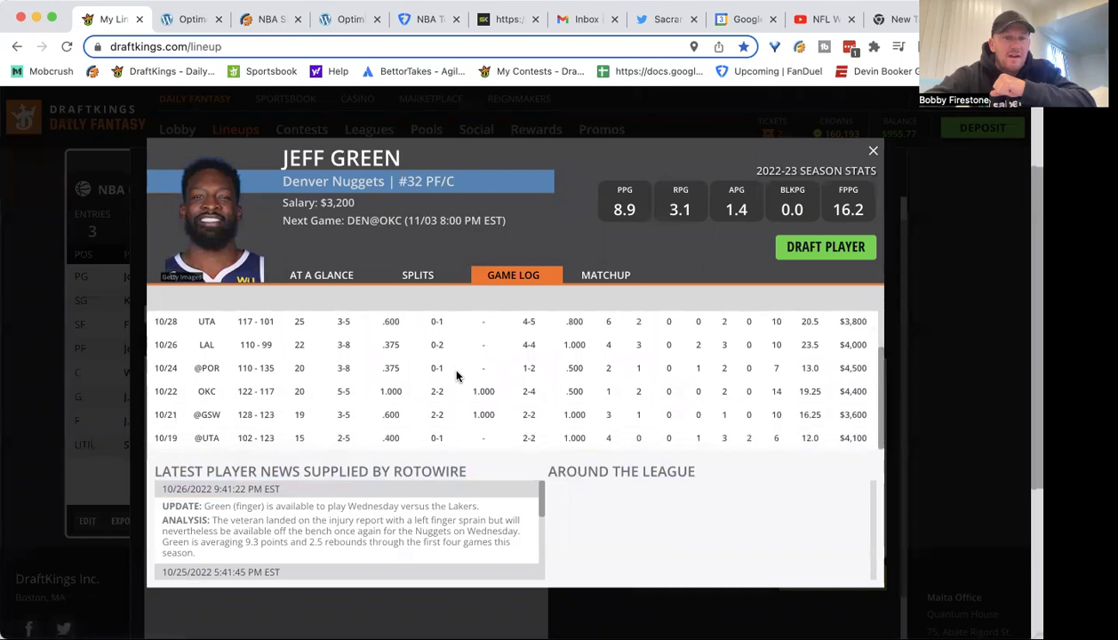
scroll(458, 375, "up", 2)
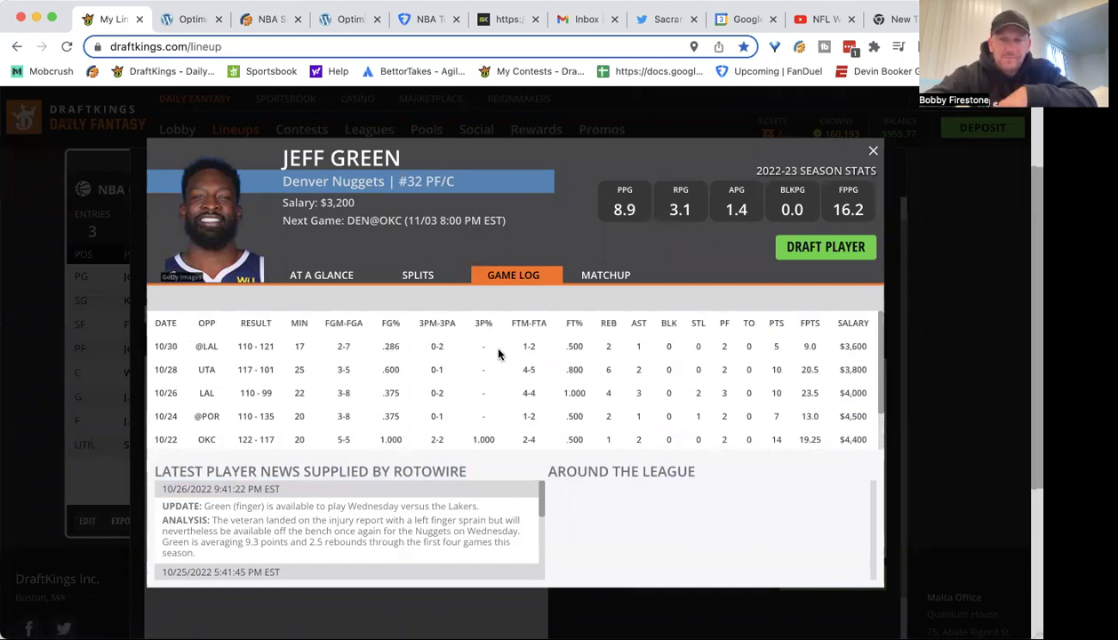
left_click(869, 151)
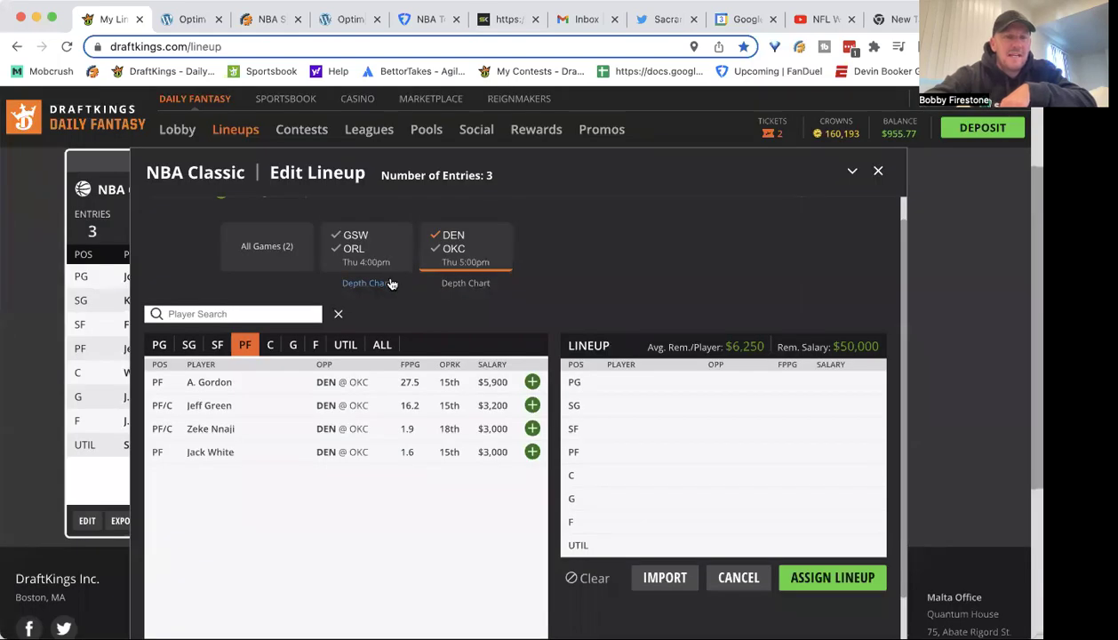
Step: Filter the player pool to Oklahoma City's power forwards and review Darius Bazley's game log
left_click(436, 238)
left_click(435, 249)
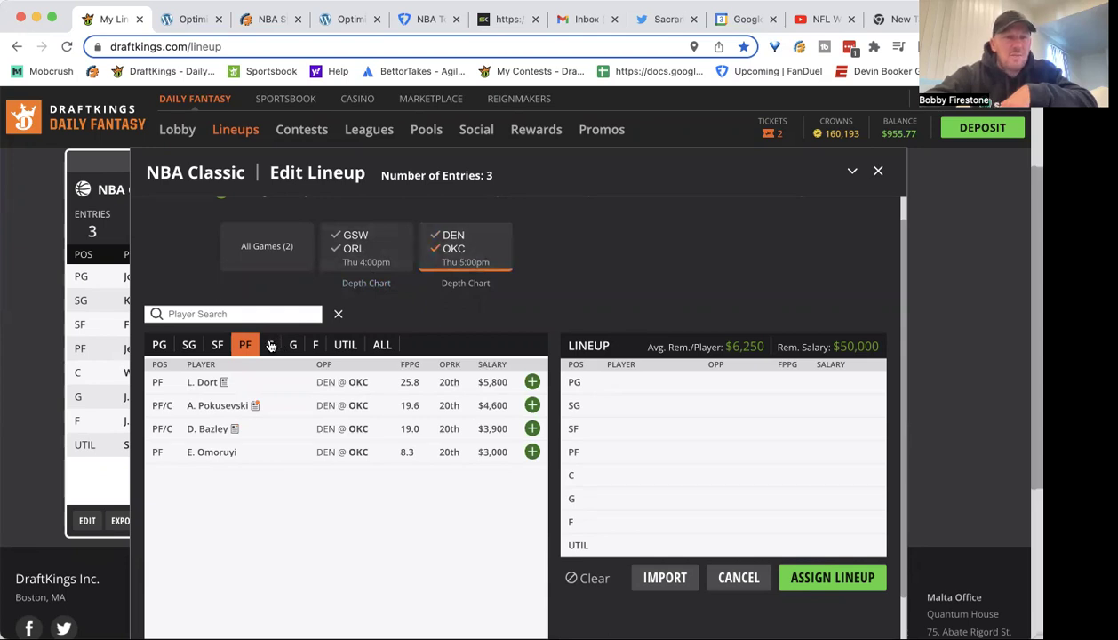
left_click(222, 431)
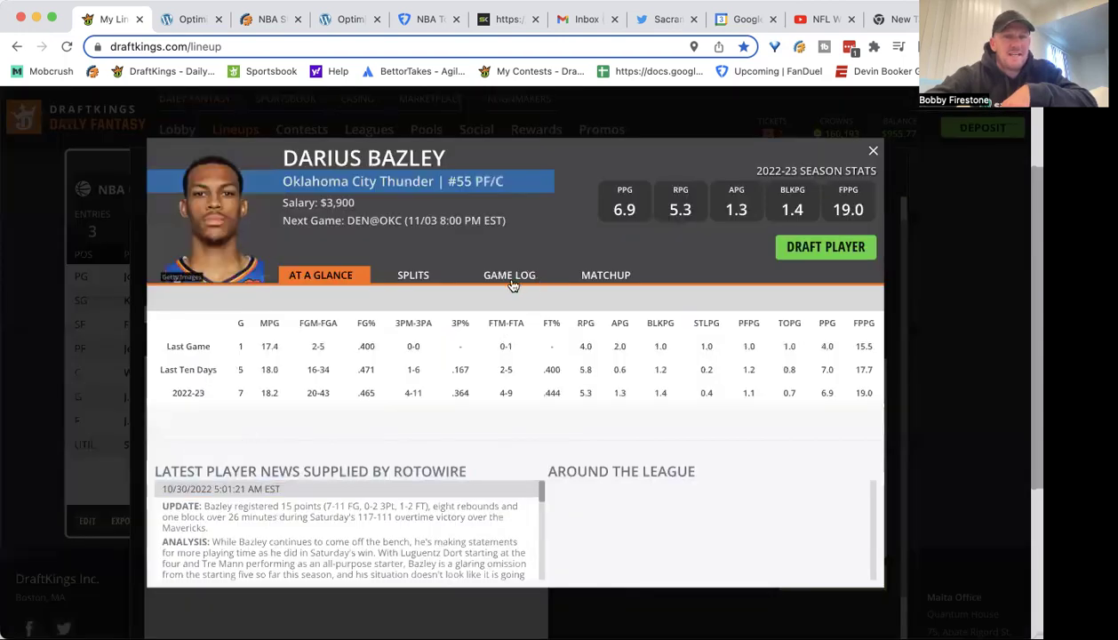
left_click(493, 278)
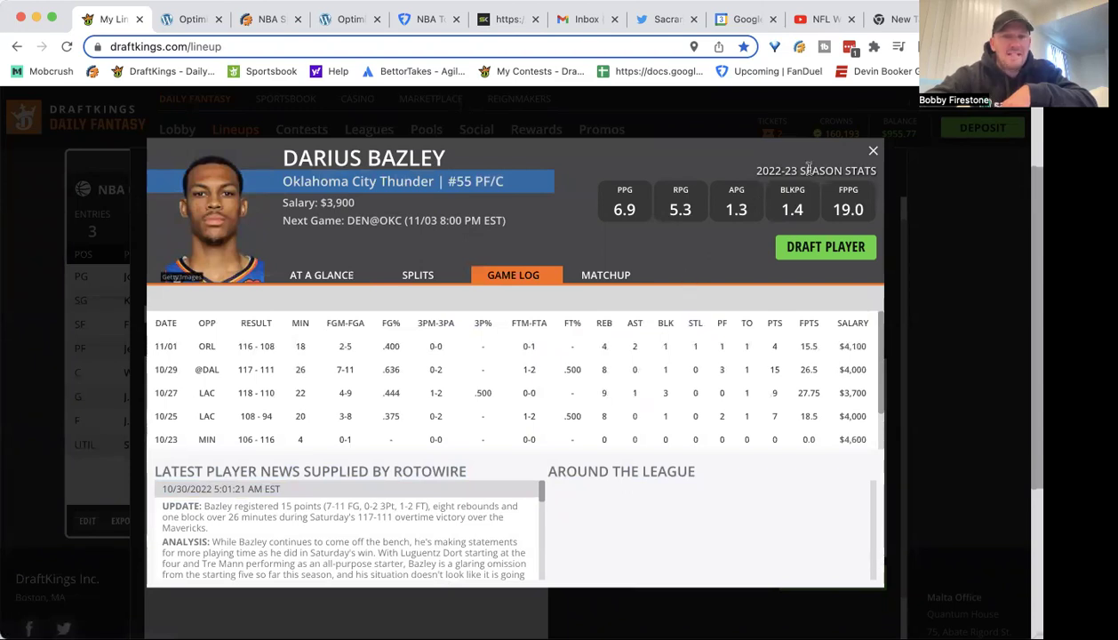
left_click(870, 151)
Step: Compare the available centers by filtering to Oklahoma City, Golden State and Orlando in turn
left_click(269, 343)
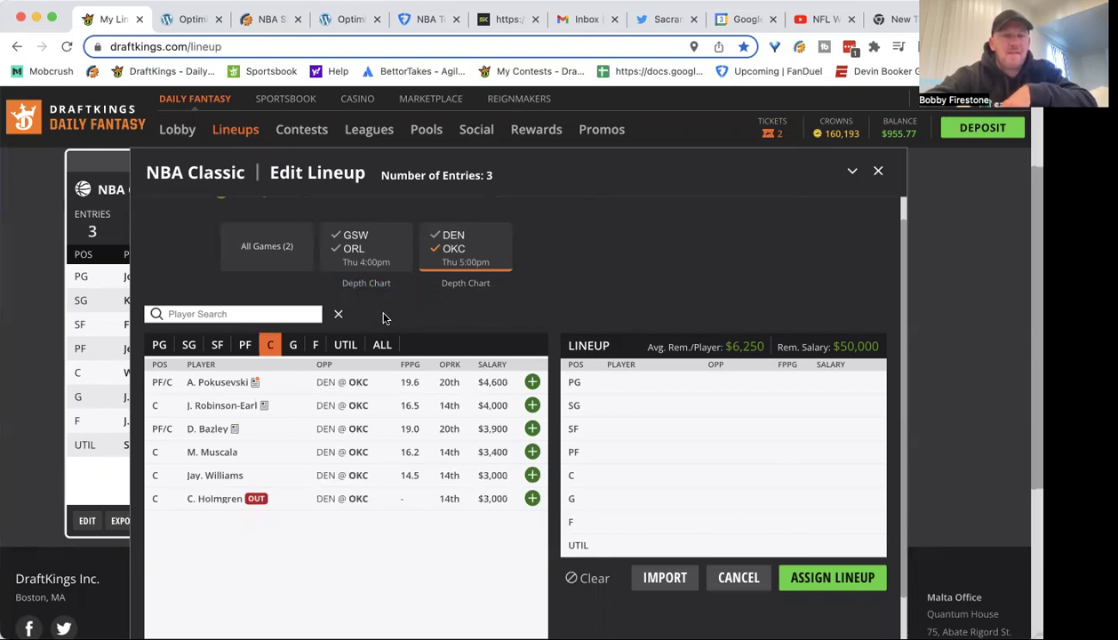
left_click(425, 252)
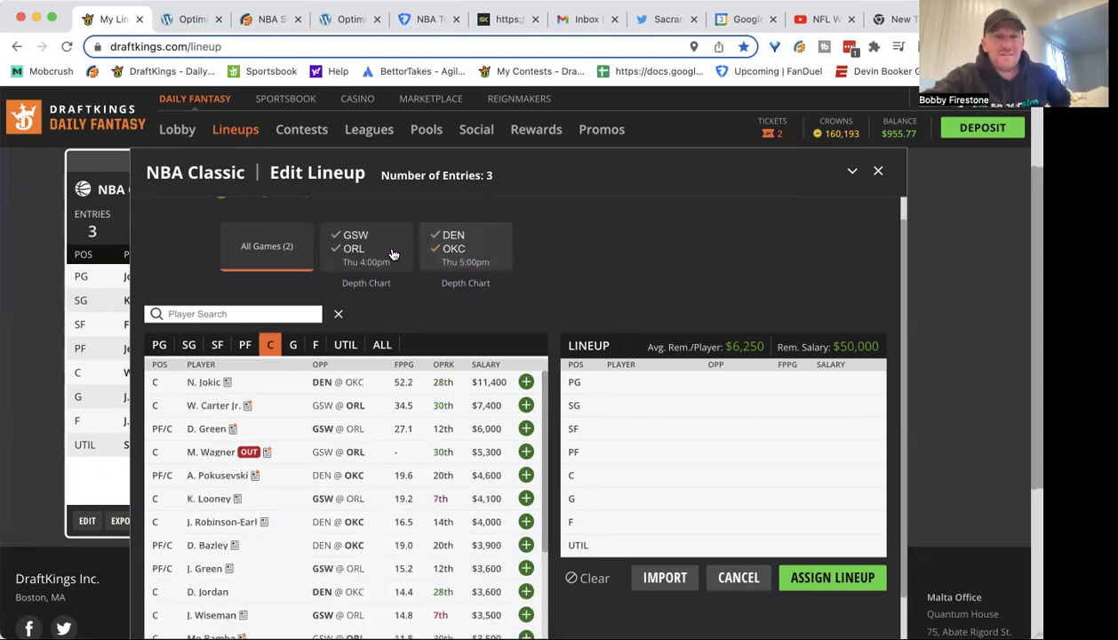
left_click(362, 242)
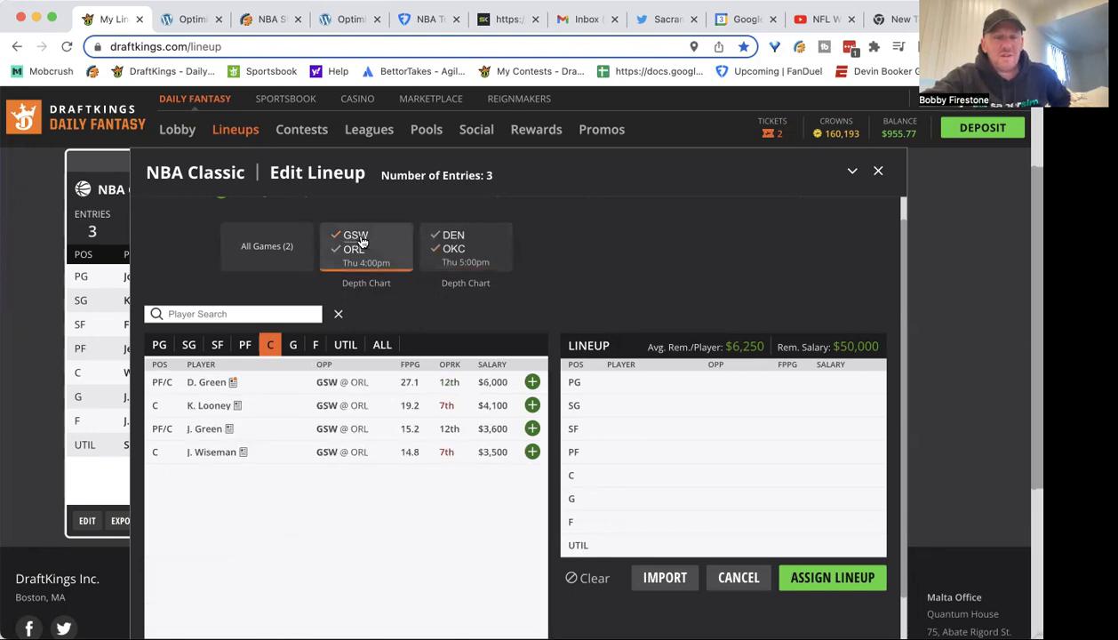
left_click(360, 238)
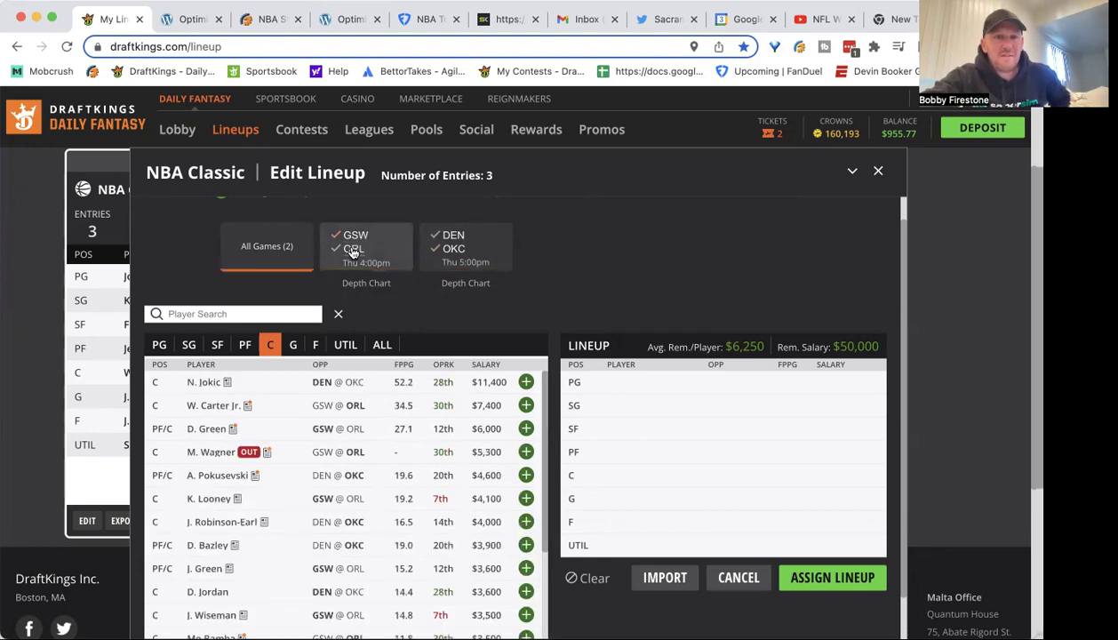
left_click(353, 249)
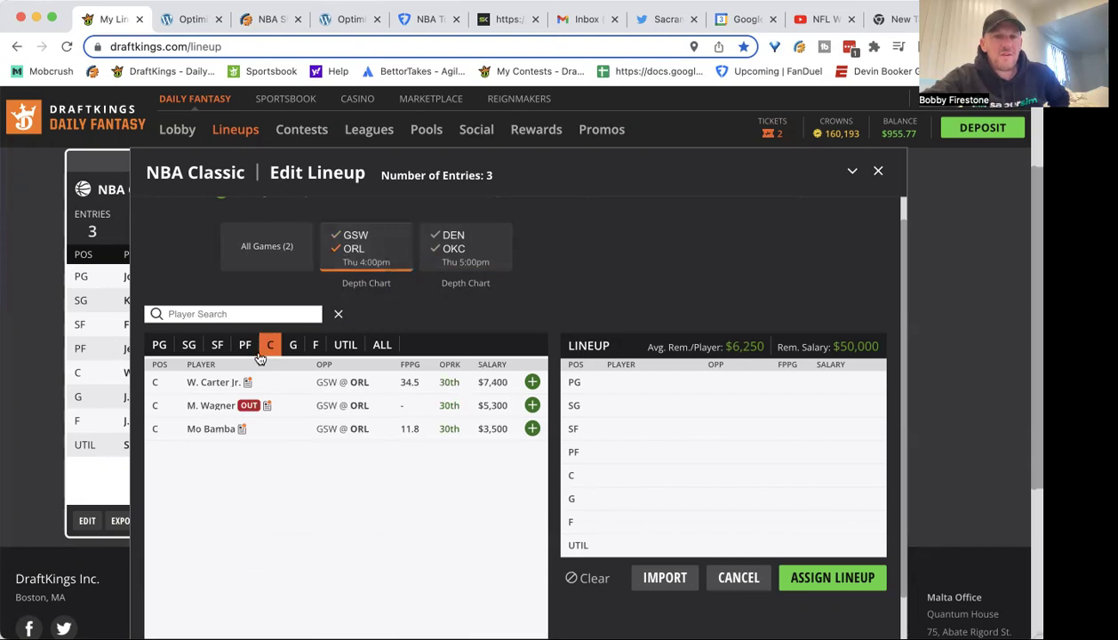
Step: Look through Orlando's small forwards, centers and power forwards, and bring up Paolo Banchero's game log
left_click(218, 345)
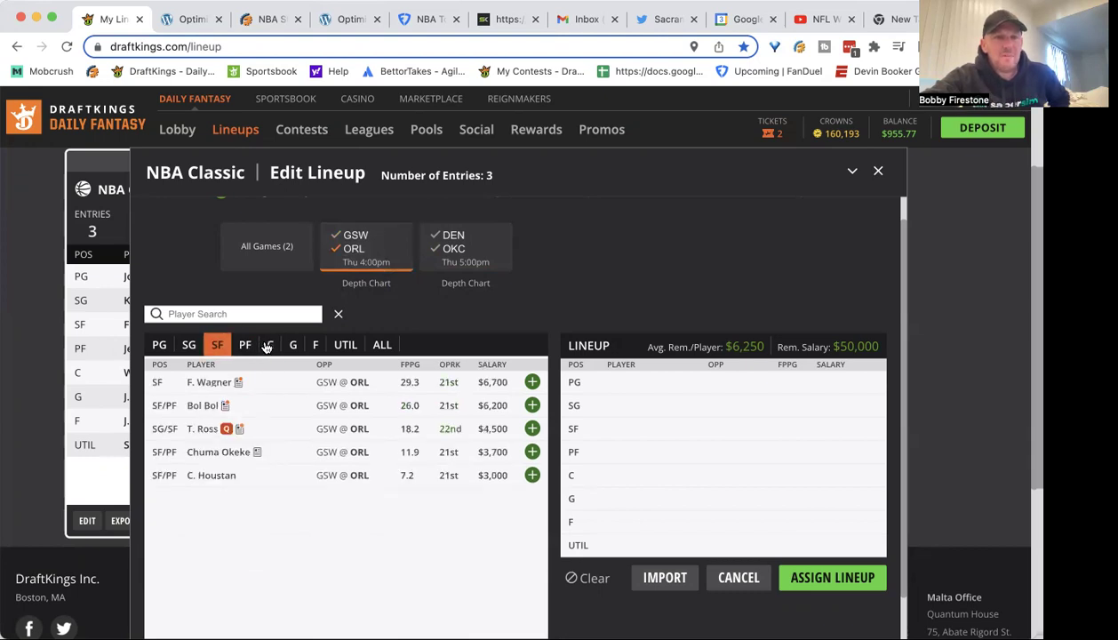
left_click(269, 345)
left_click(220, 345)
left_click(245, 345)
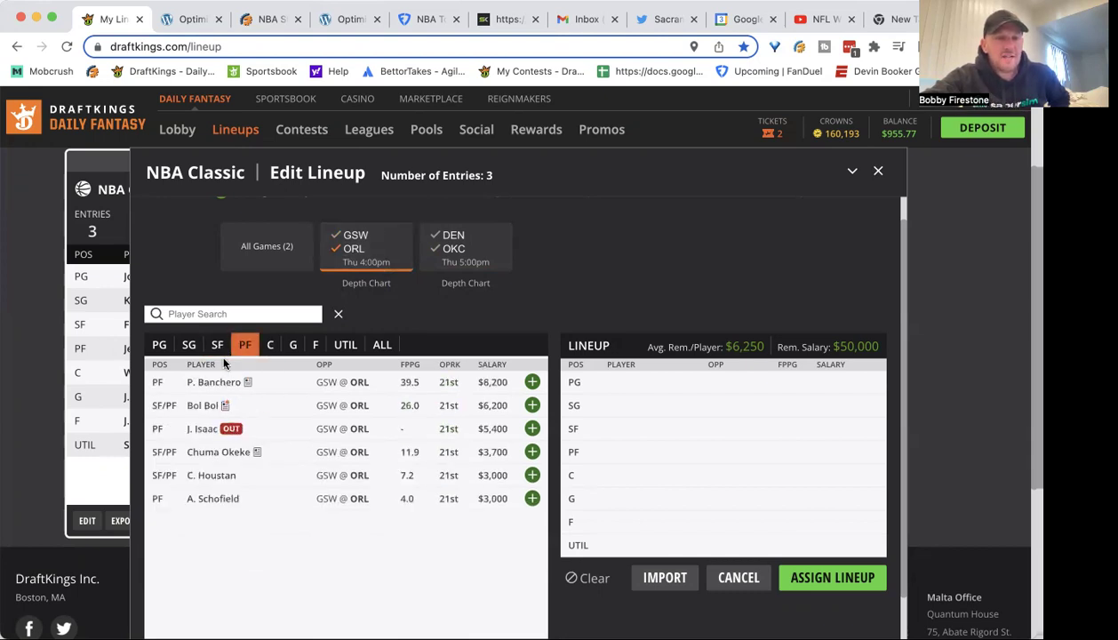
left_click(213, 383)
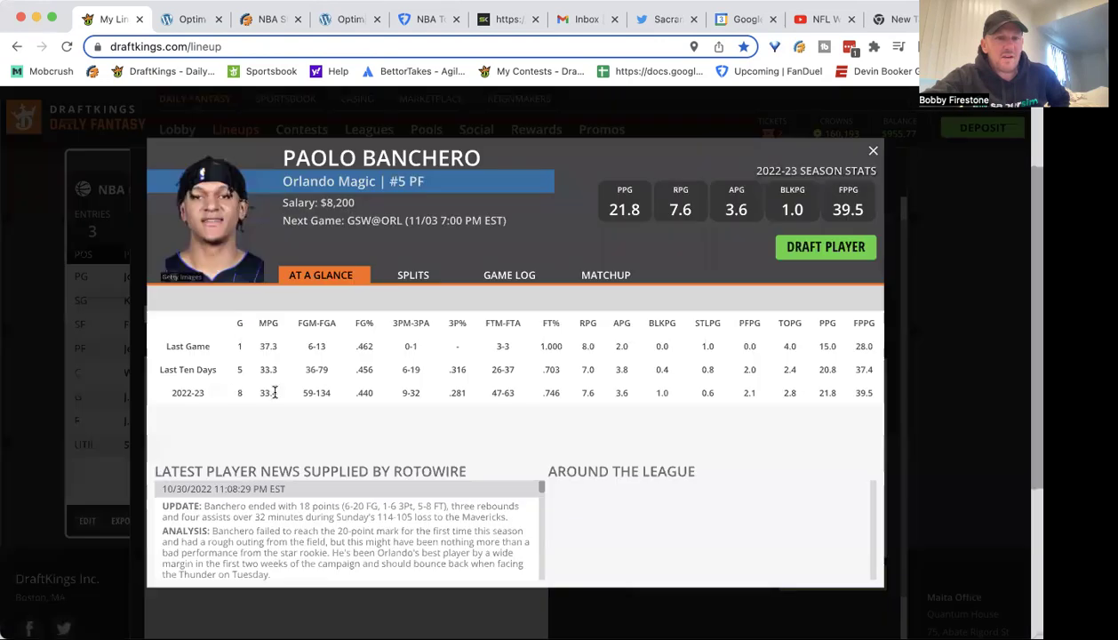
left_click(500, 277)
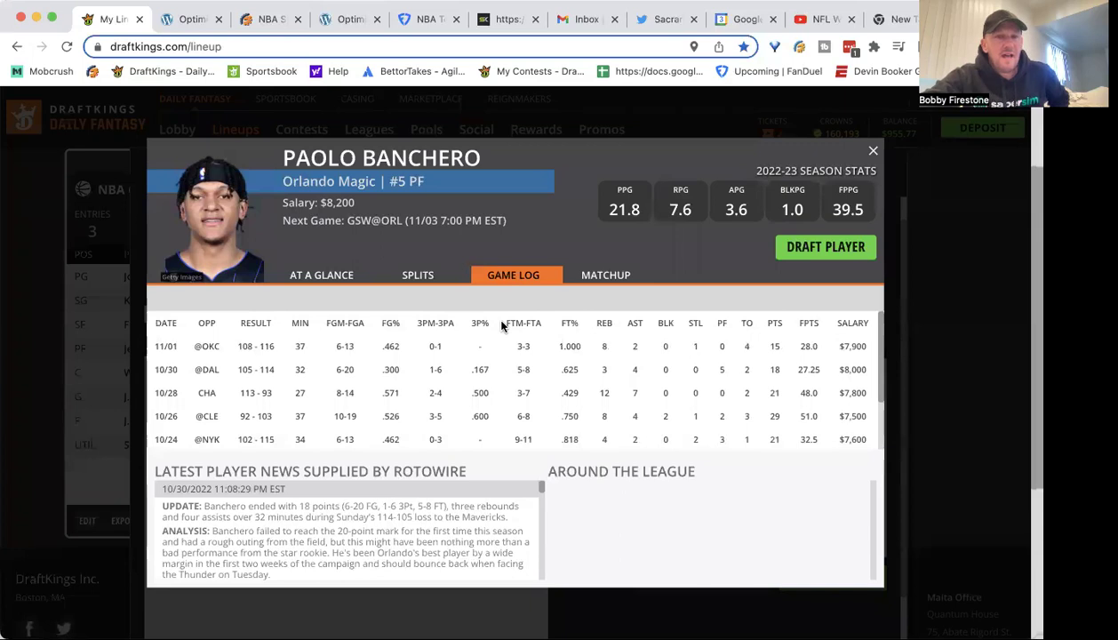
Step: Go through Orlando's centers, small forwards and point guards, and check Jalen Suggs's at-a-glance stats and latest news
left_click(872, 151)
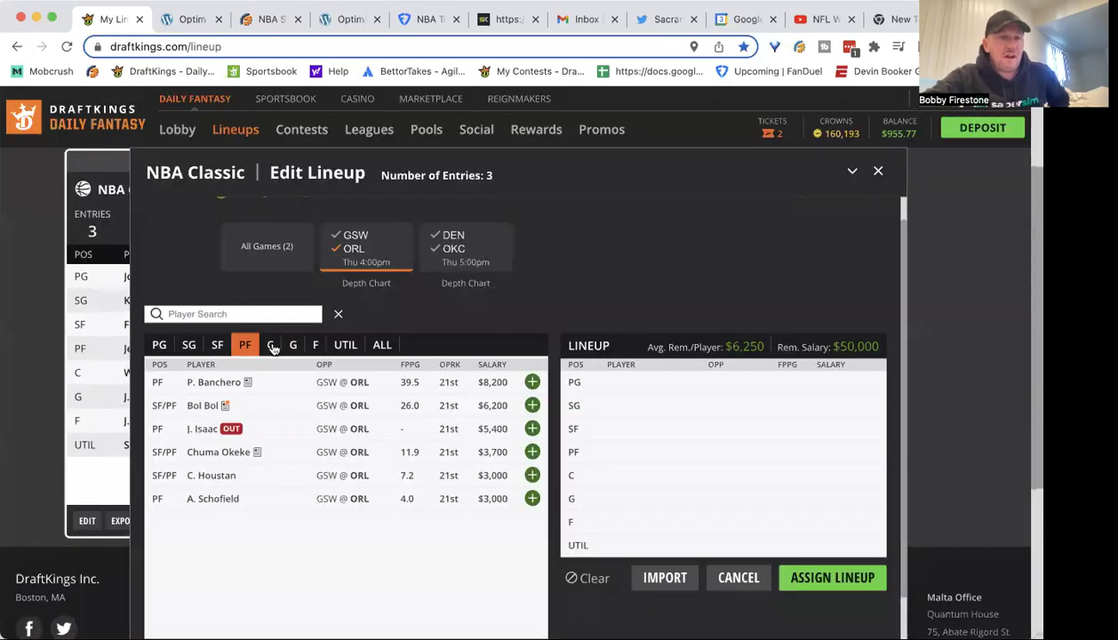
left_click(271, 347)
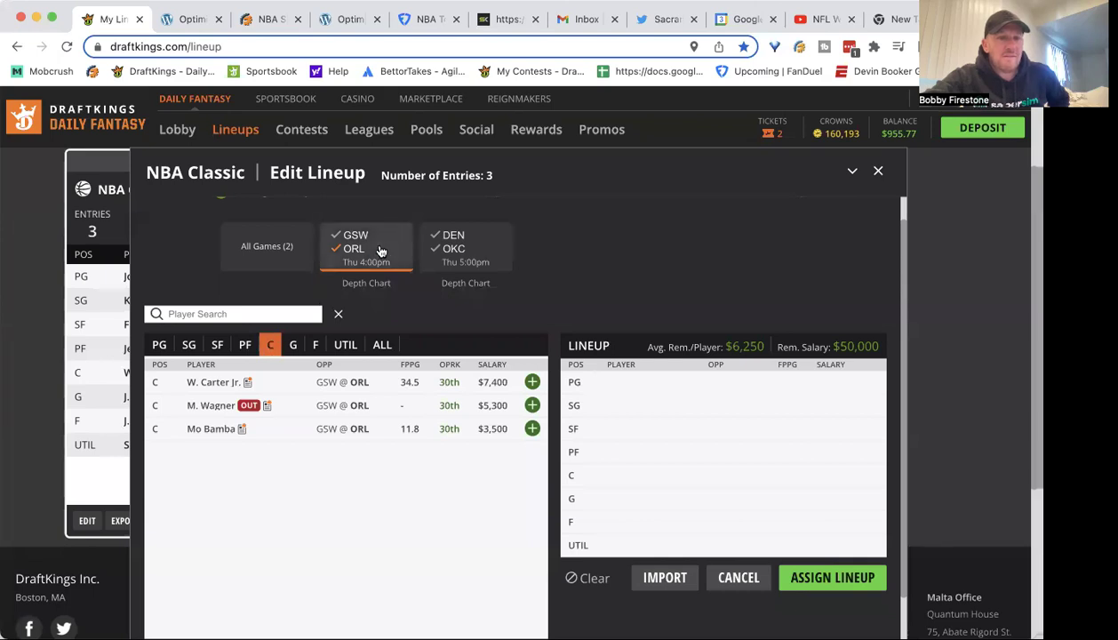
left_click(217, 346)
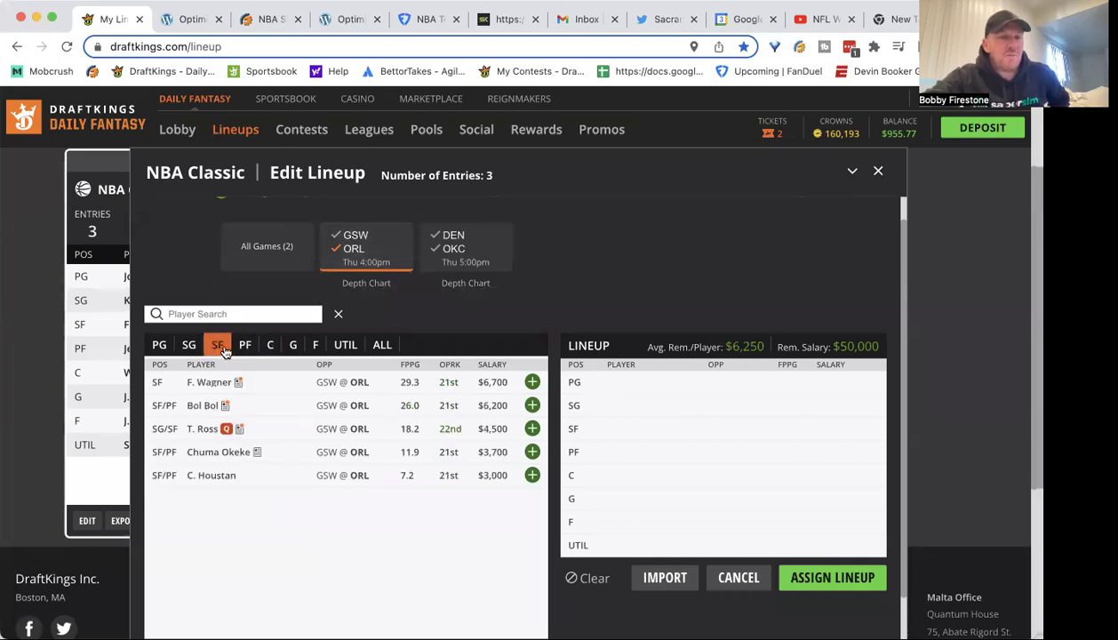
left_click(159, 345)
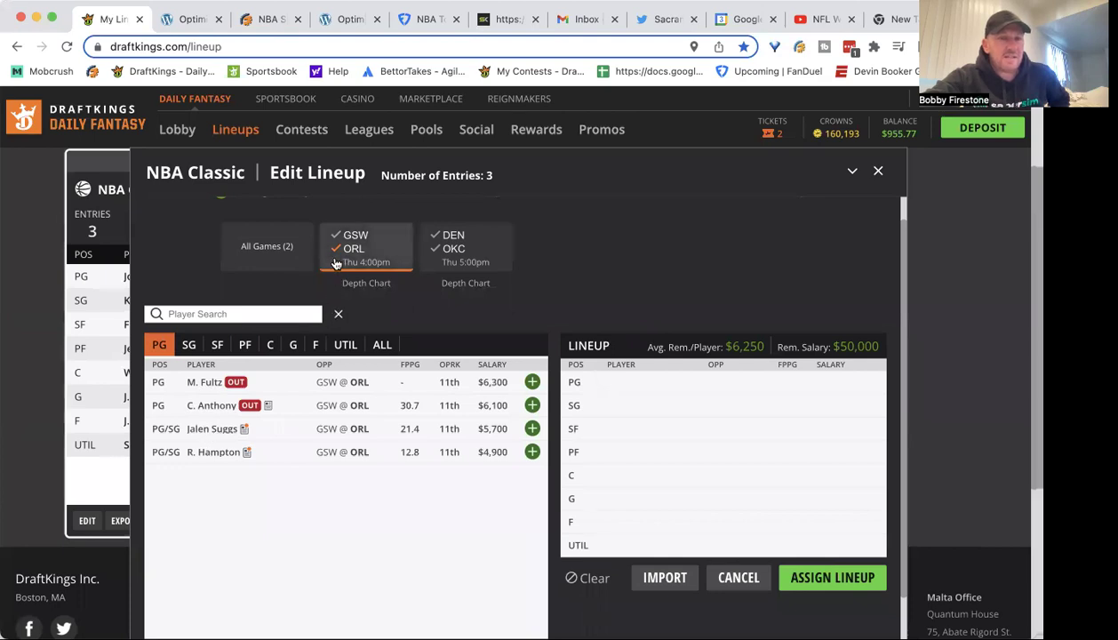
left_click(218, 431)
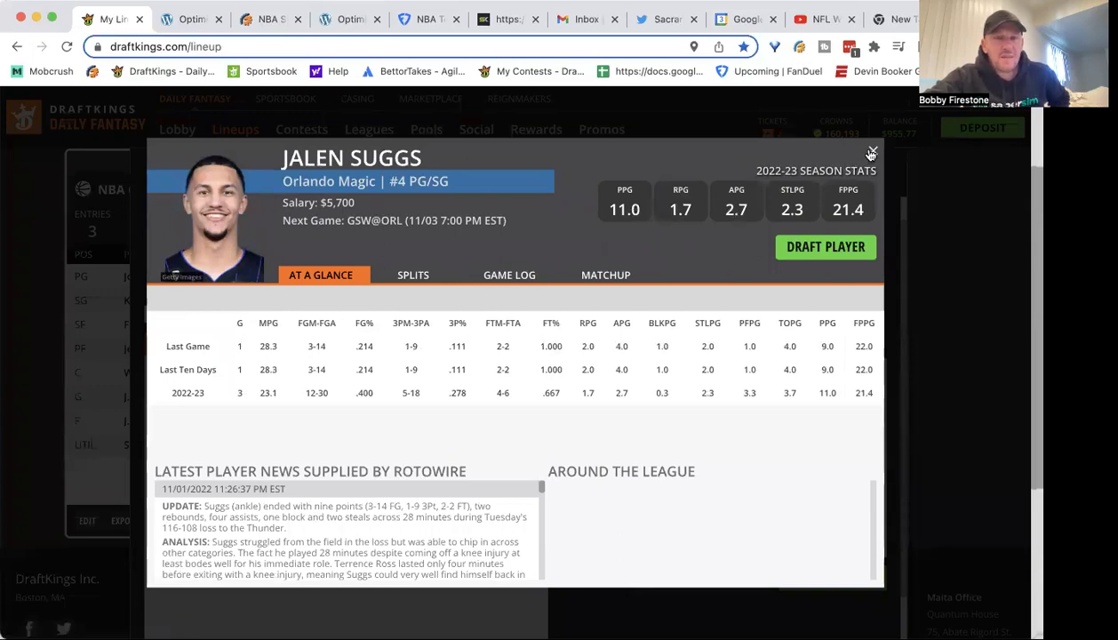
left_click(872, 154)
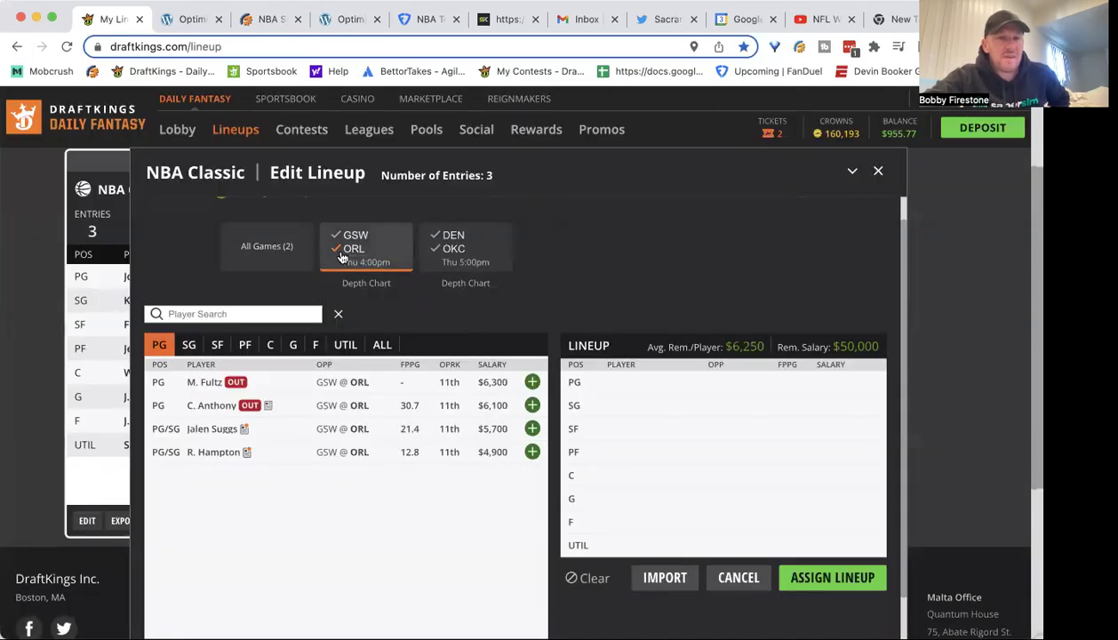
Step: Look through Orlando's shooting guards, small forwards and centers, and review Terrence Ross's game log
left_click(199, 345)
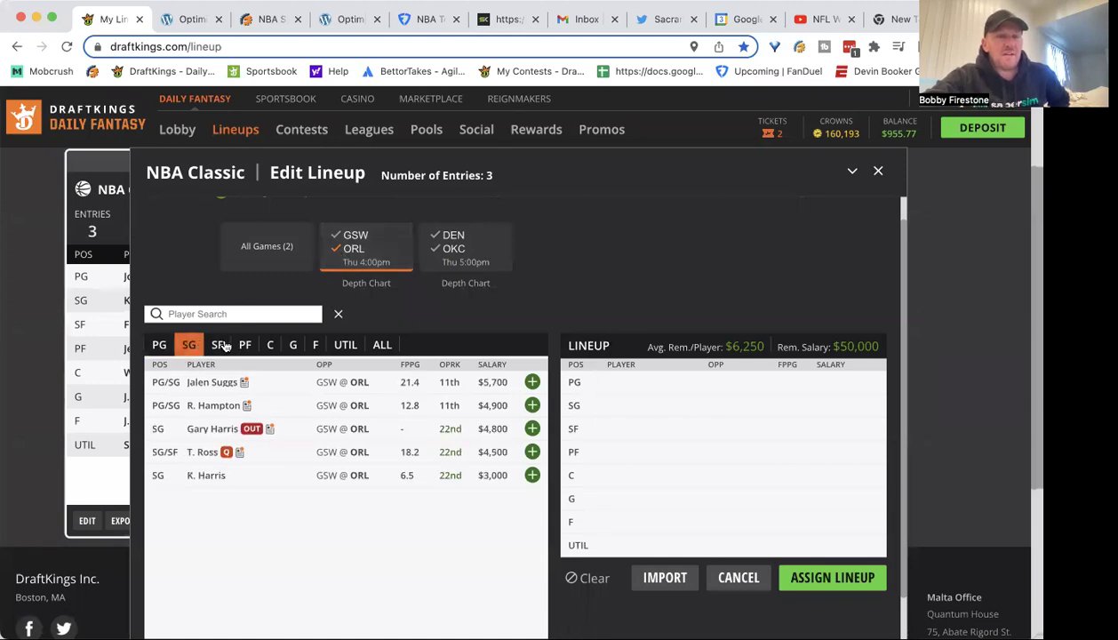
left_click(219, 346)
left_click(272, 345)
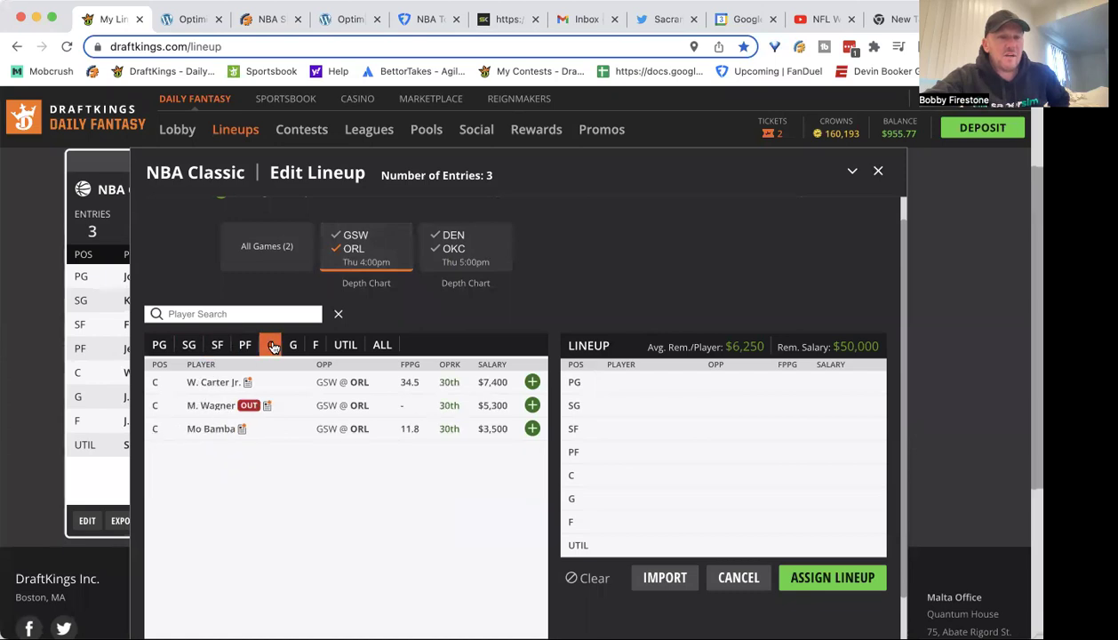
left_click(197, 352)
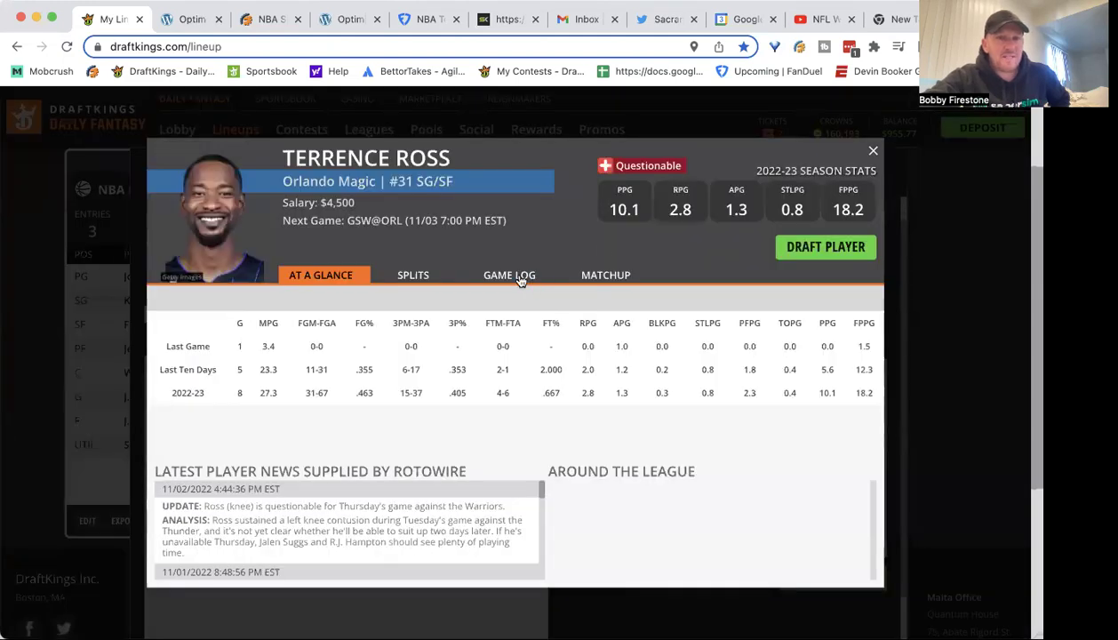
left_click(515, 275)
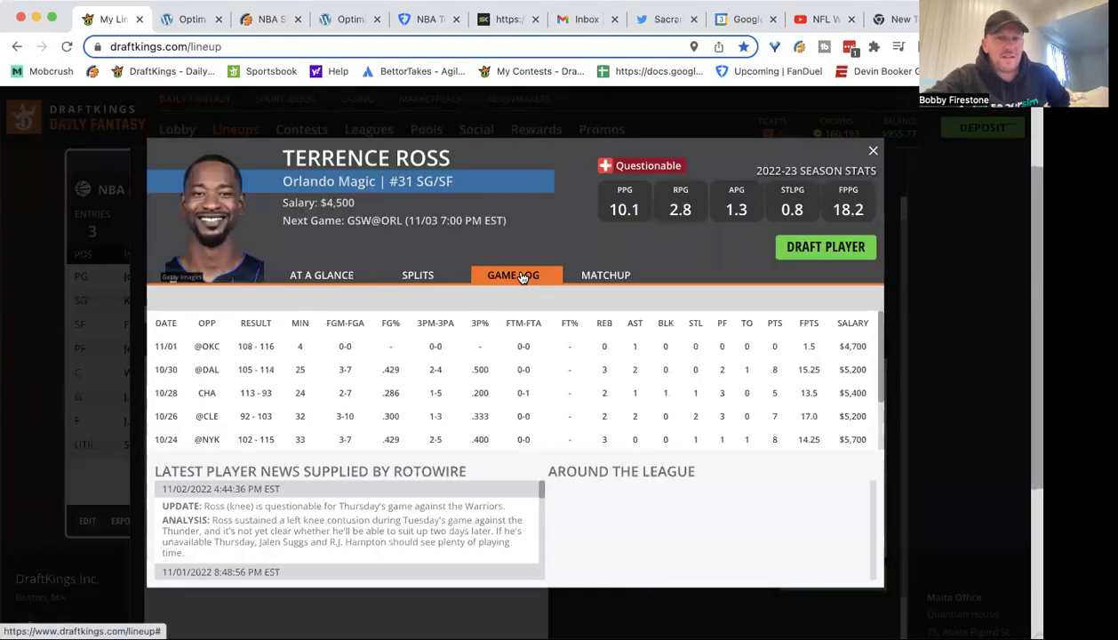
left_click(872, 150)
Step: Remove the Orlando filter and compare the small forwards, power forwards and centers across both games
left_click(336, 253)
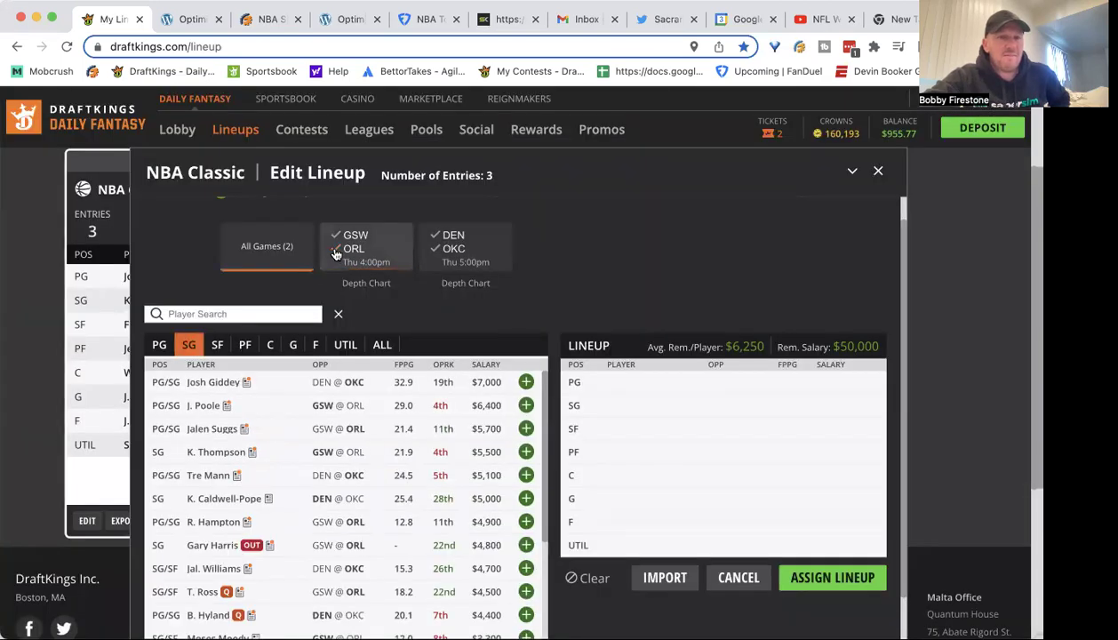
left_click(217, 344)
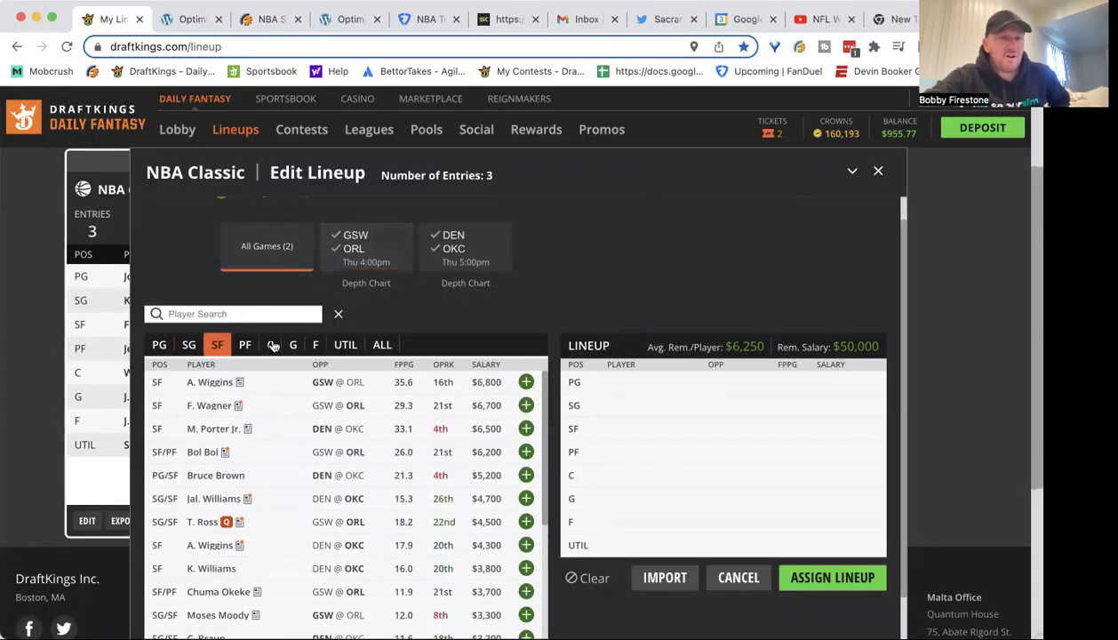
left_click(272, 345)
left_click(249, 345)
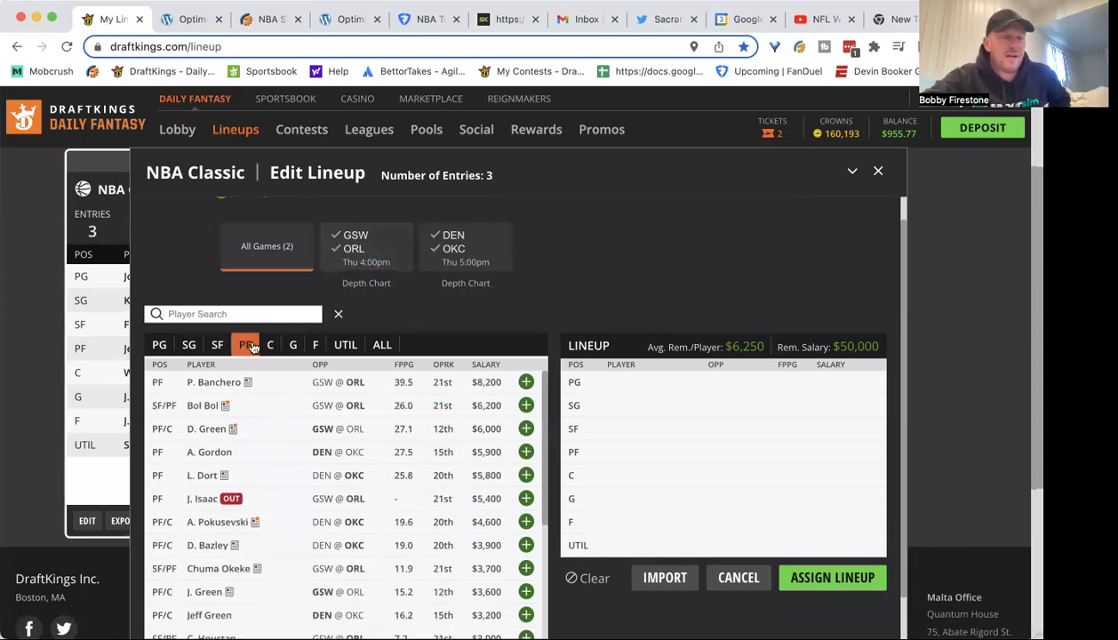
left_click(288, 345)
left_click(272, 346)
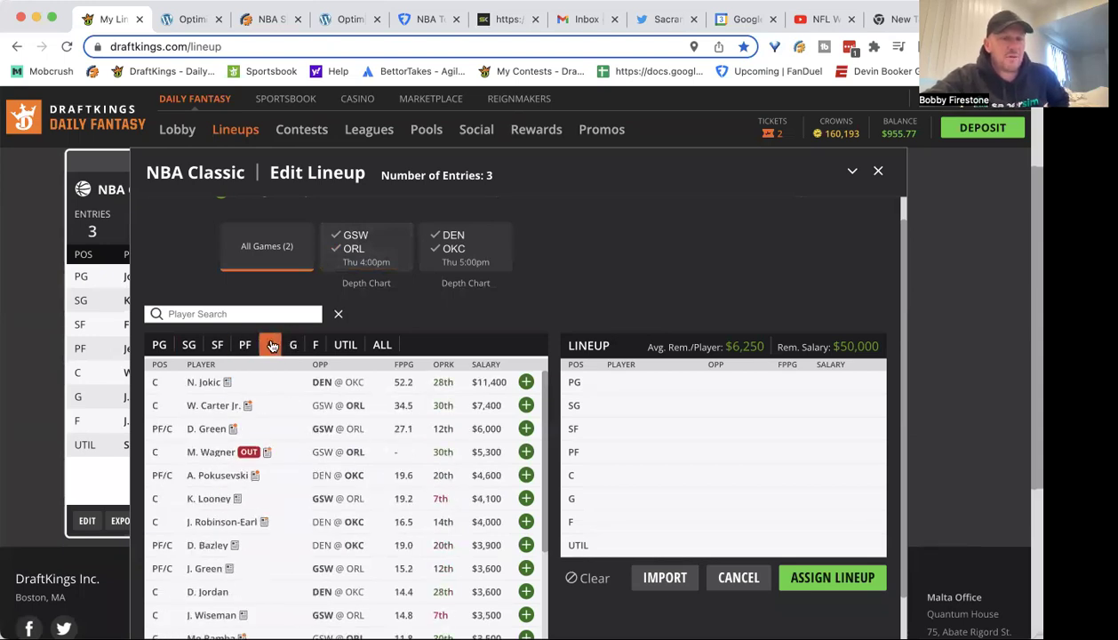
Step: Filter the centers to Denver and review Nikola Jokic's full game log
left_click(453, 250)
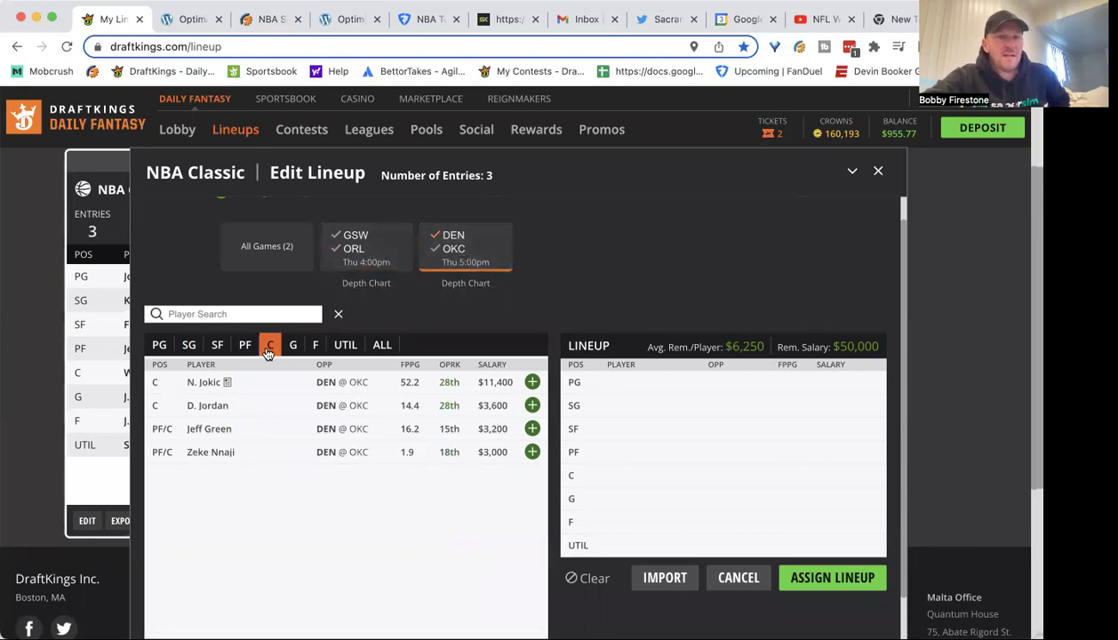
left_click(205, 382)
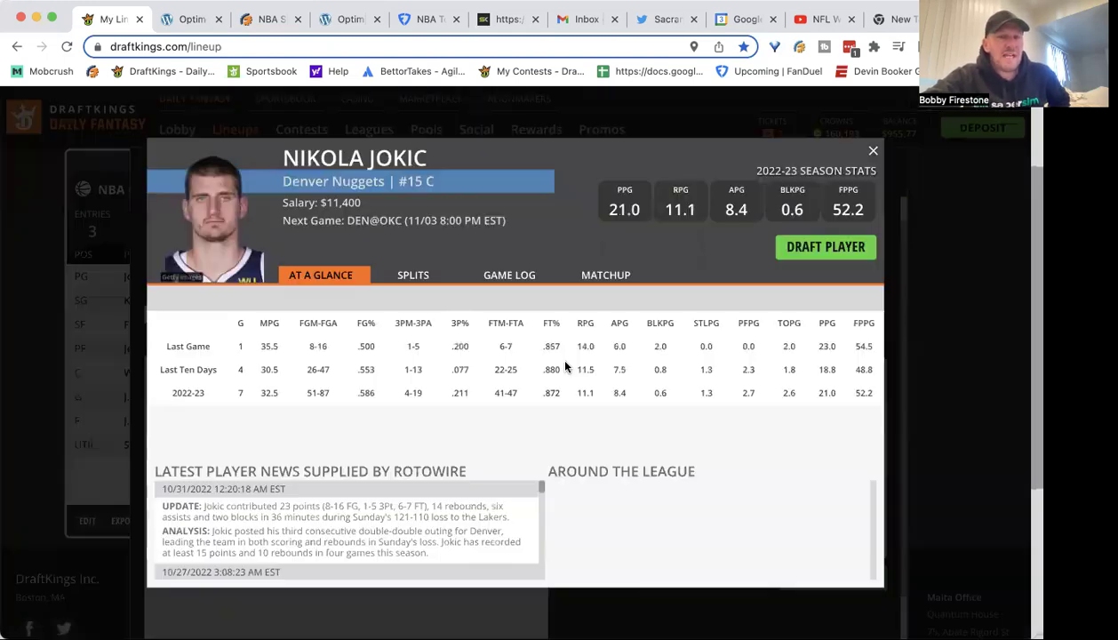
left_click(511, 276)
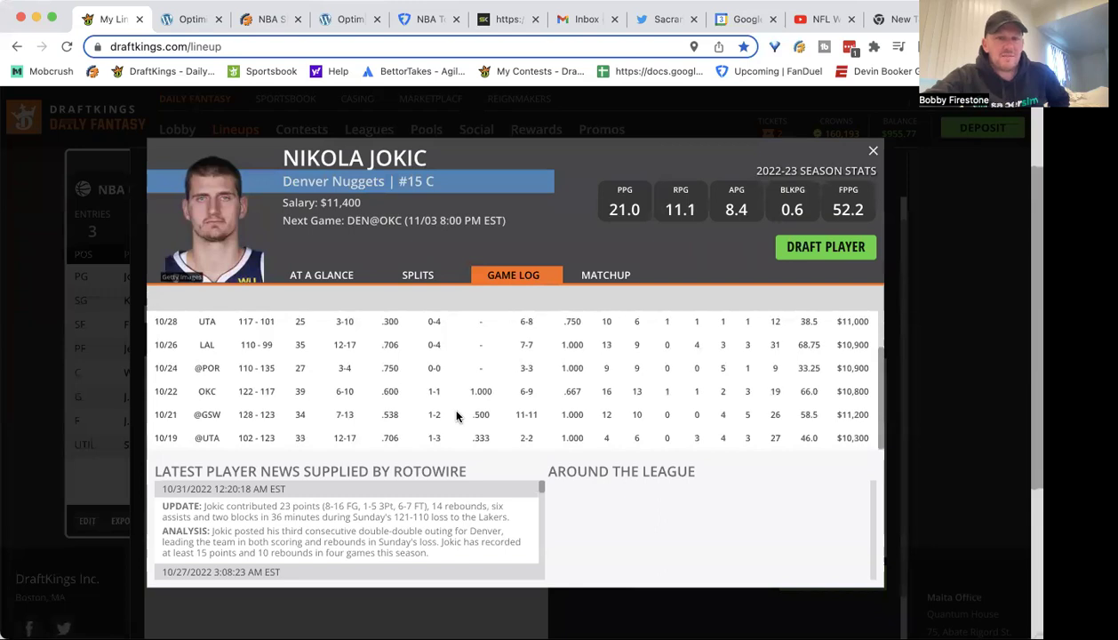
scroll(456, 415, "up", 2)
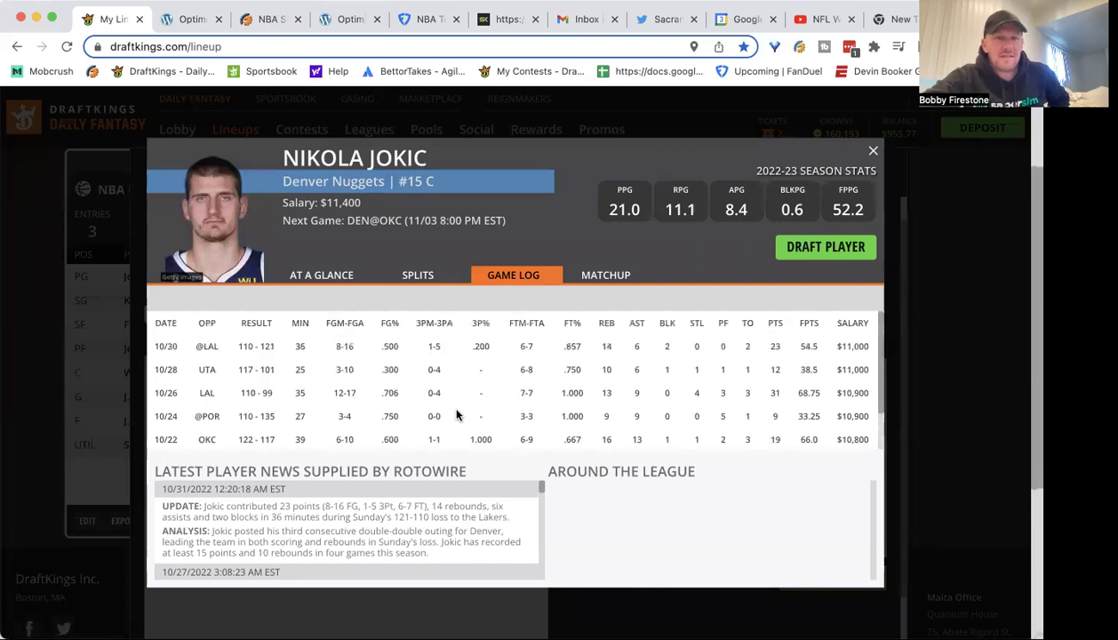
left_click(868, 153)
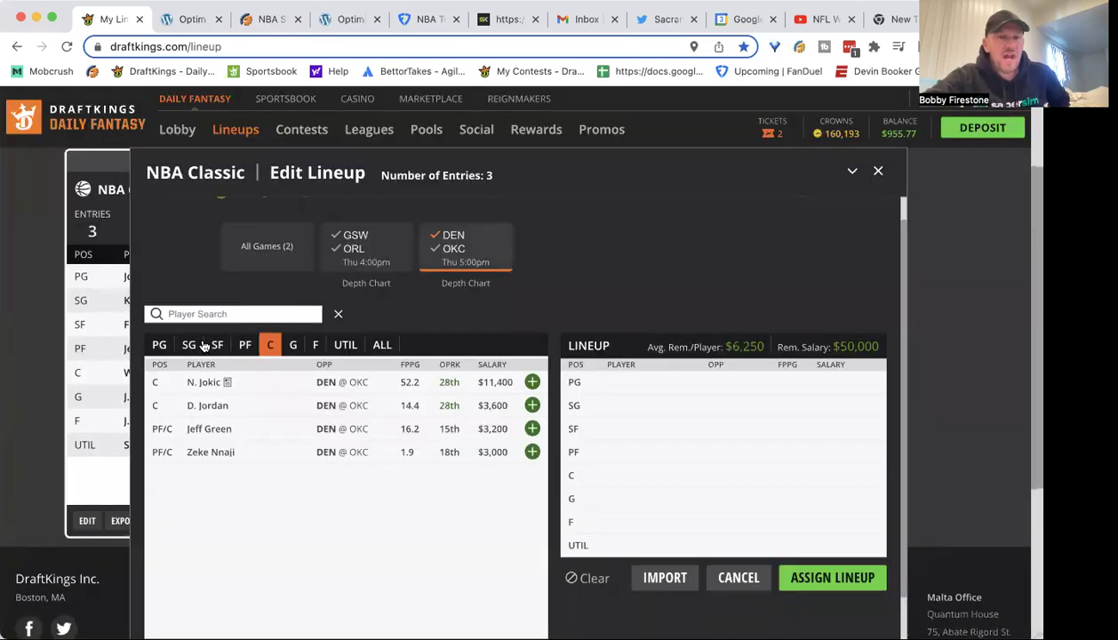
Step: Show Denver's point guards and review Jamal Murray's game log
left_click(162, 344)
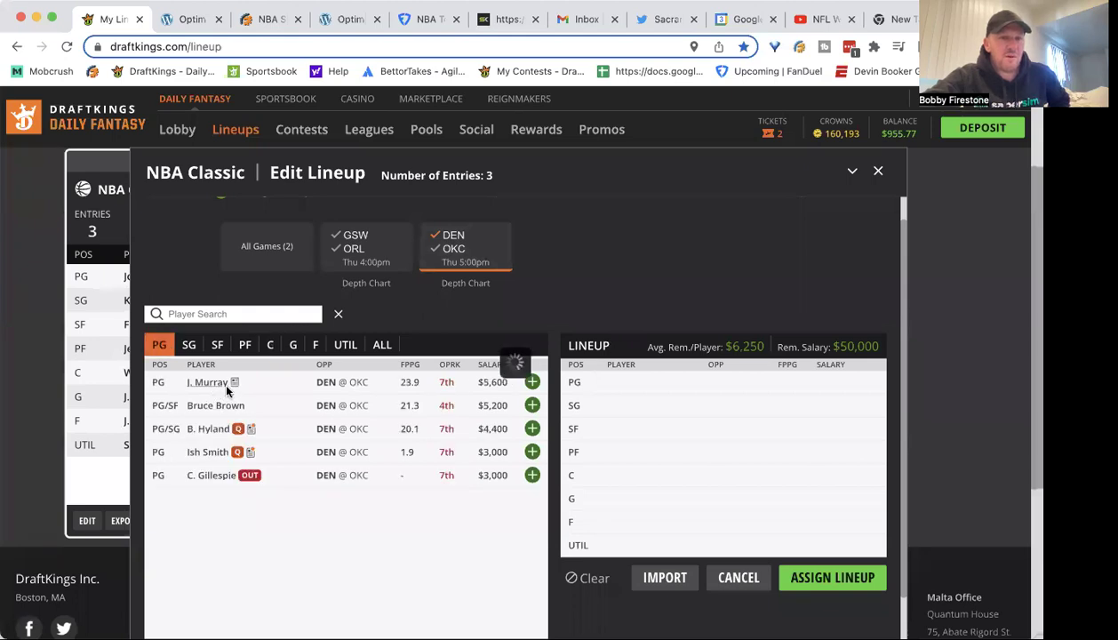
left_click(222, 383)
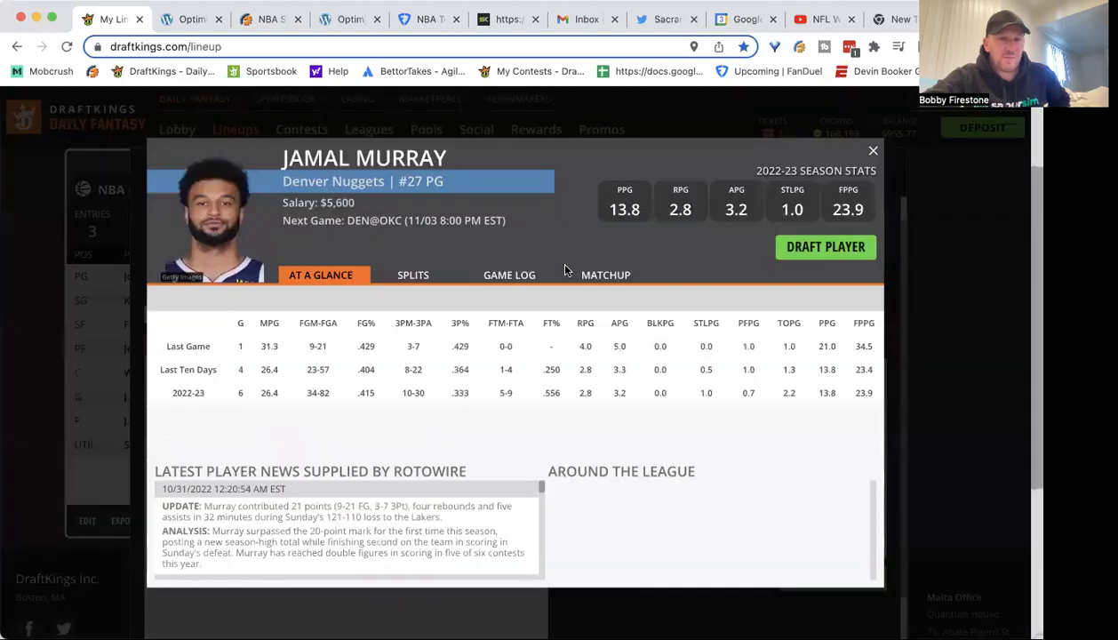
left_click(513, 277)
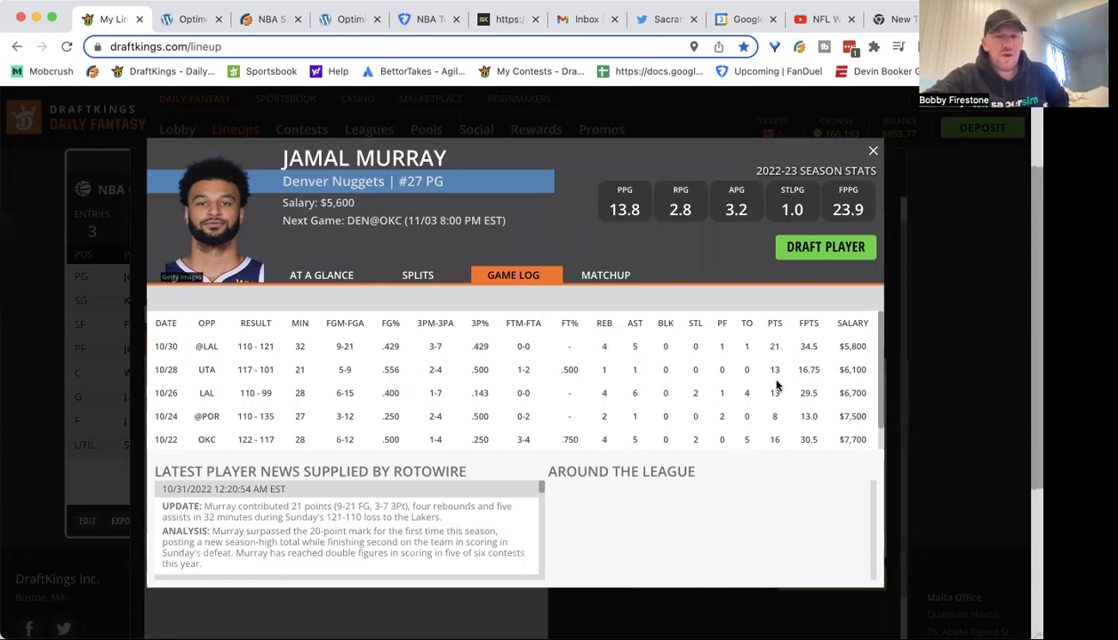
left_click(870, 151)
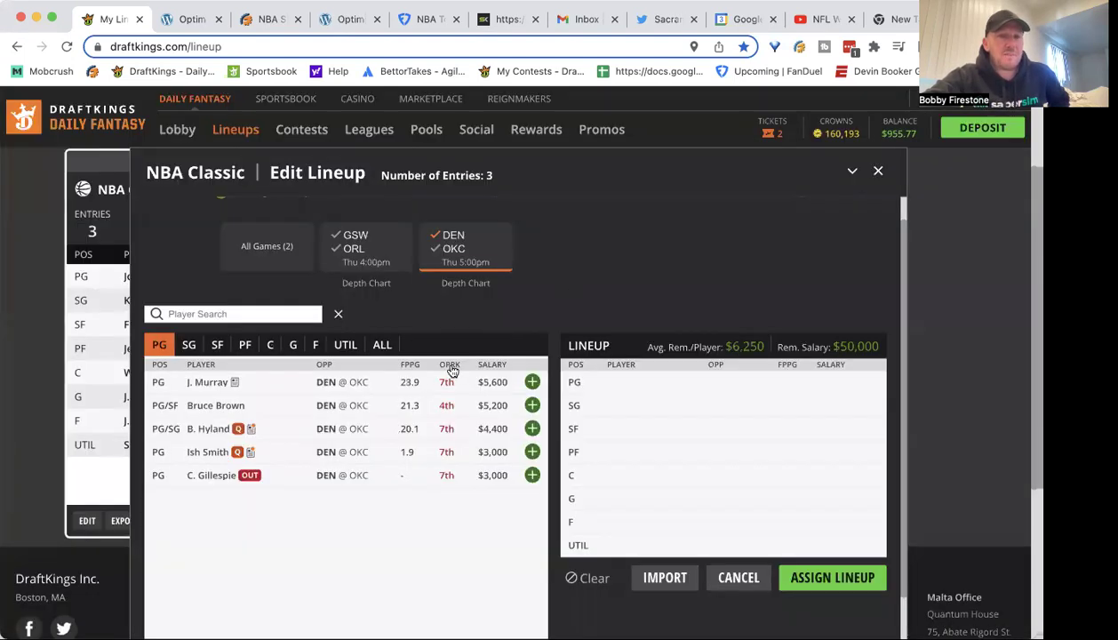
Step: Go through Denver's power forwards, small forwards and shooting guards, checking Jeff Green's game log along the way
left_click(233, 348)
left_click(242, 346)
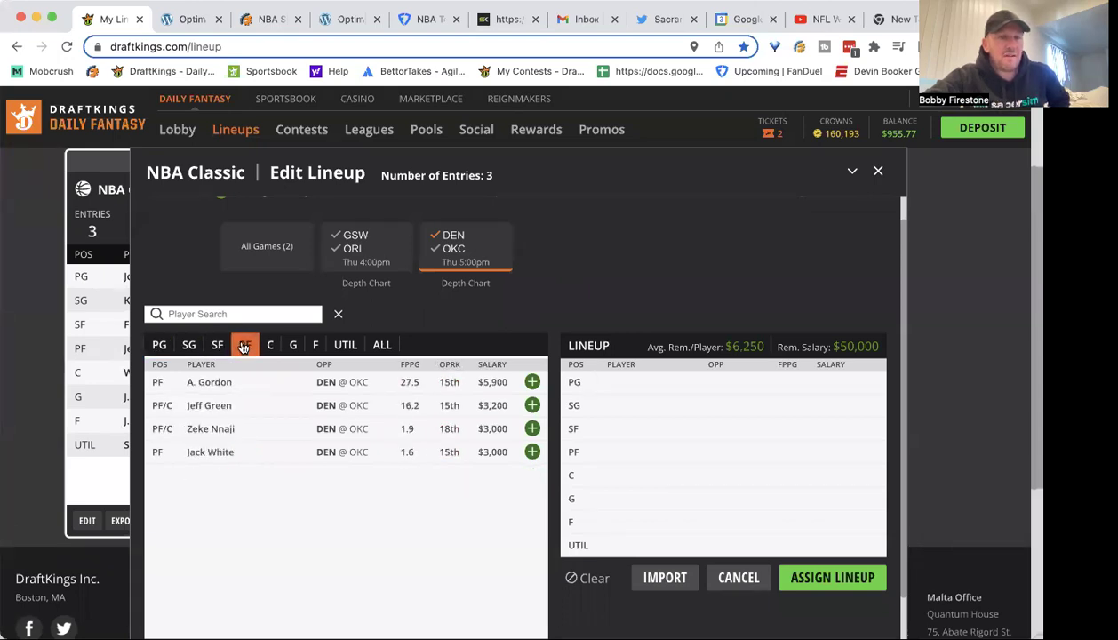
left_click(242, 347)
left_click(243, 346)
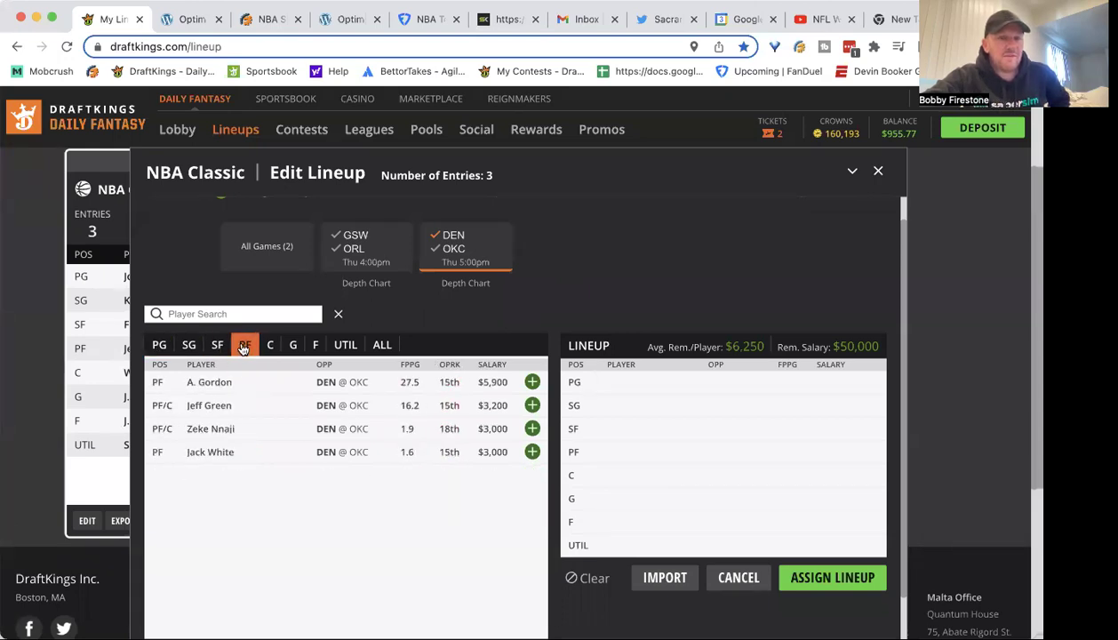
left_click(216, 406)
left_click(515, 276)
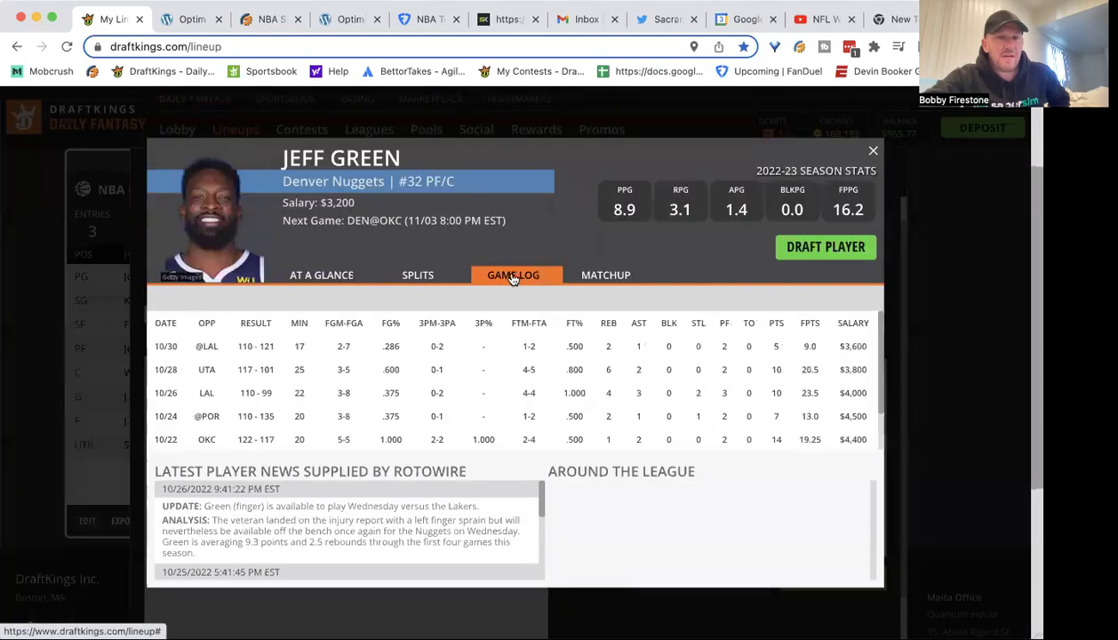
left_click(873, 150)
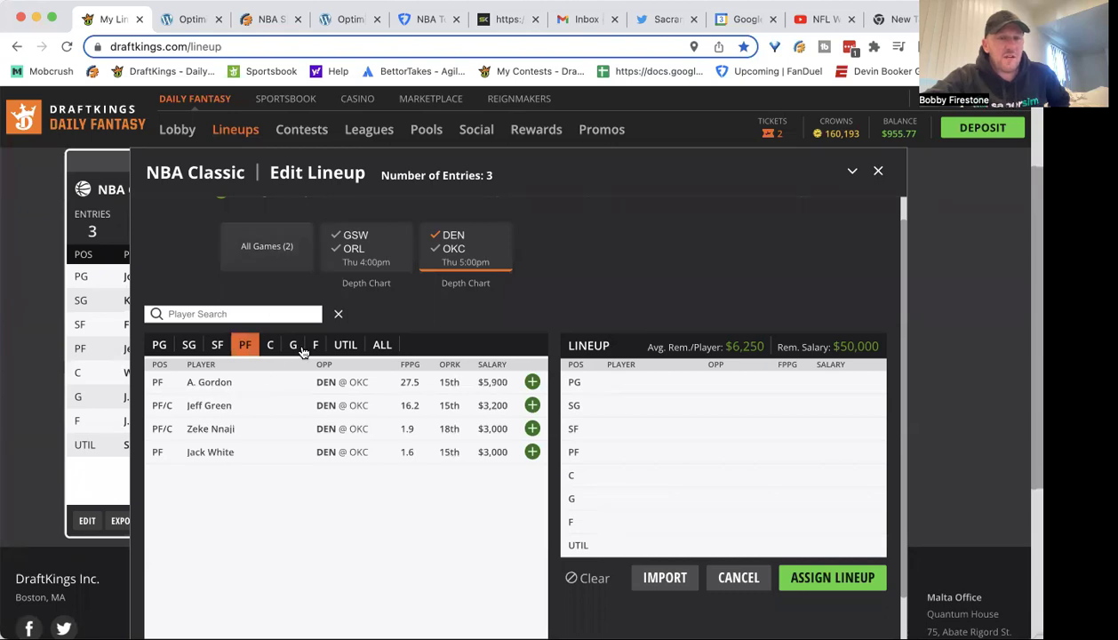
left_click(214, 345)
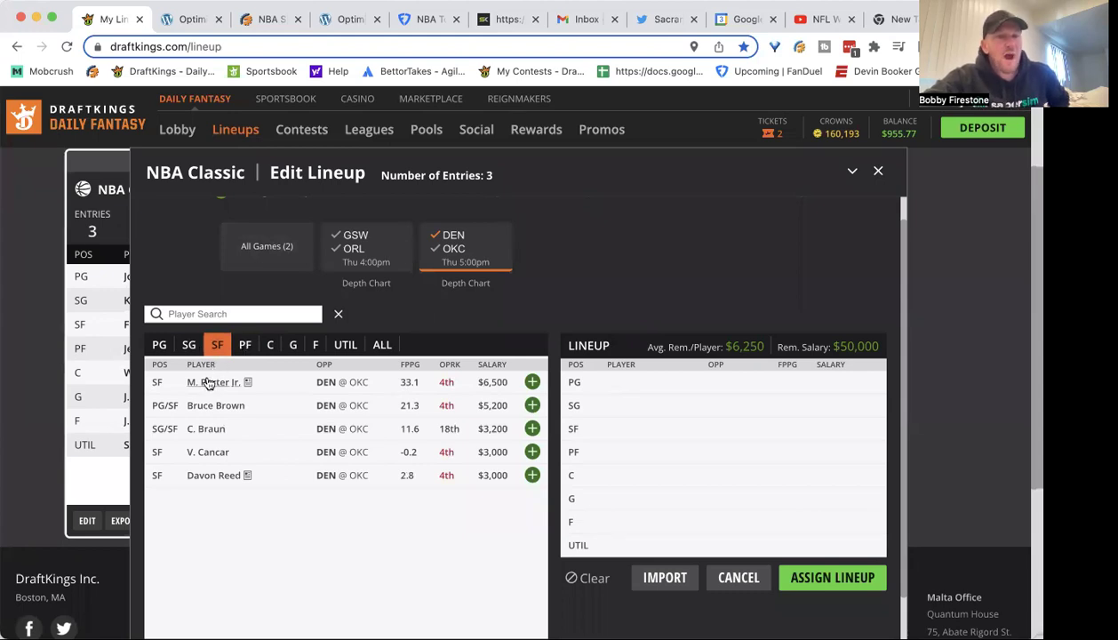
left_click(187, 343)
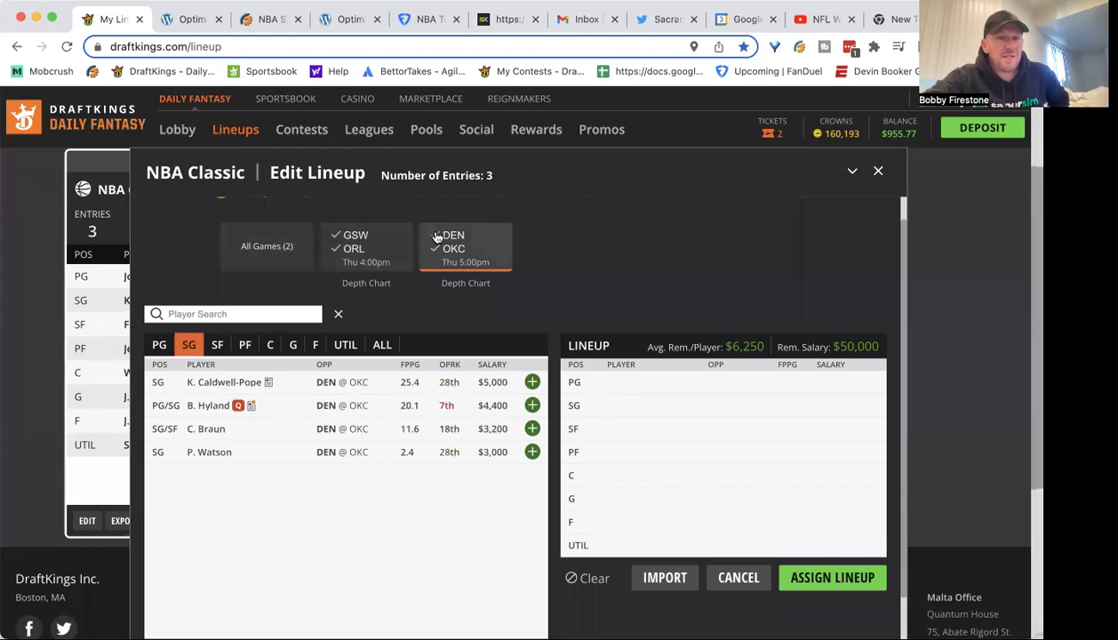
Step: Switch the team filter to Oklahoma City's shooting guards and review Josh Giddey's game log
left_click(435, 259)
left_click(437, 257)
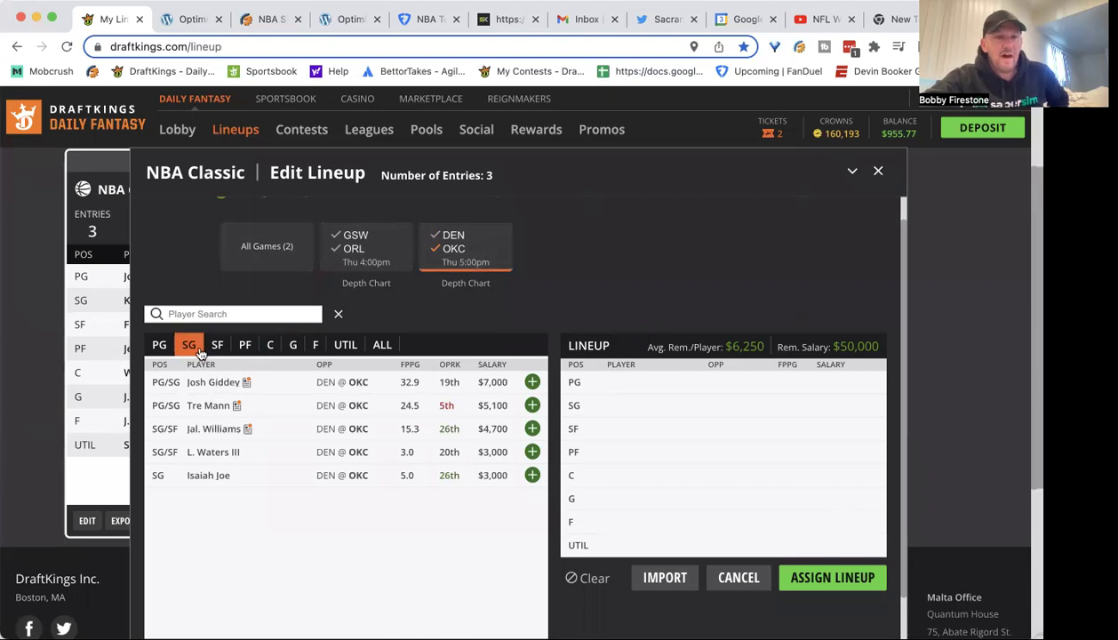
left_click(220, 384)
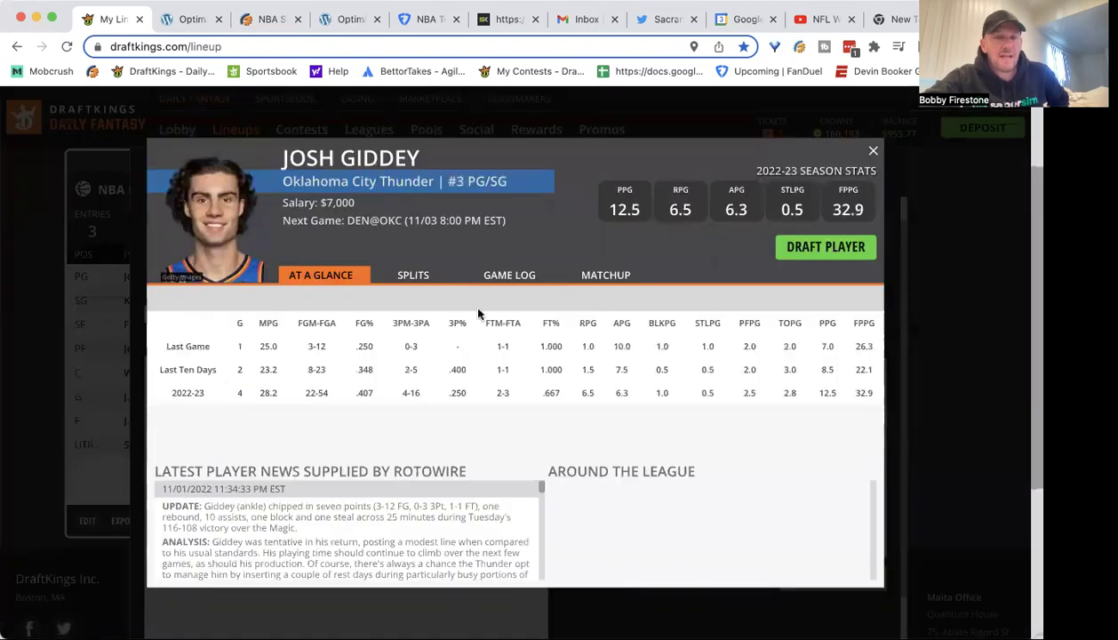
left_click(497, 275)
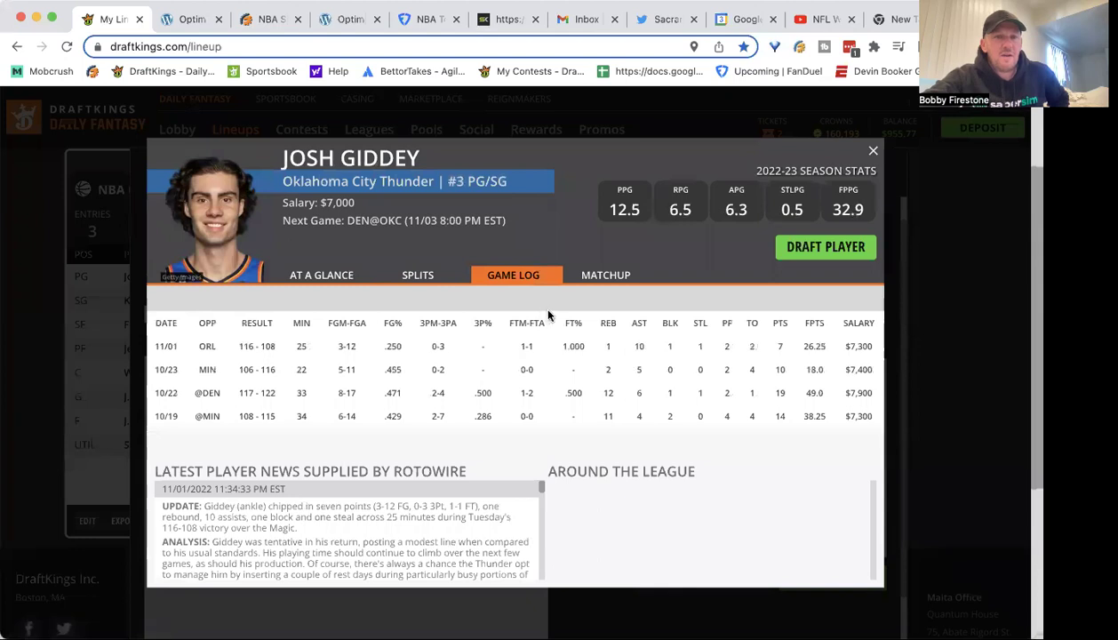
left_click(872, 151)
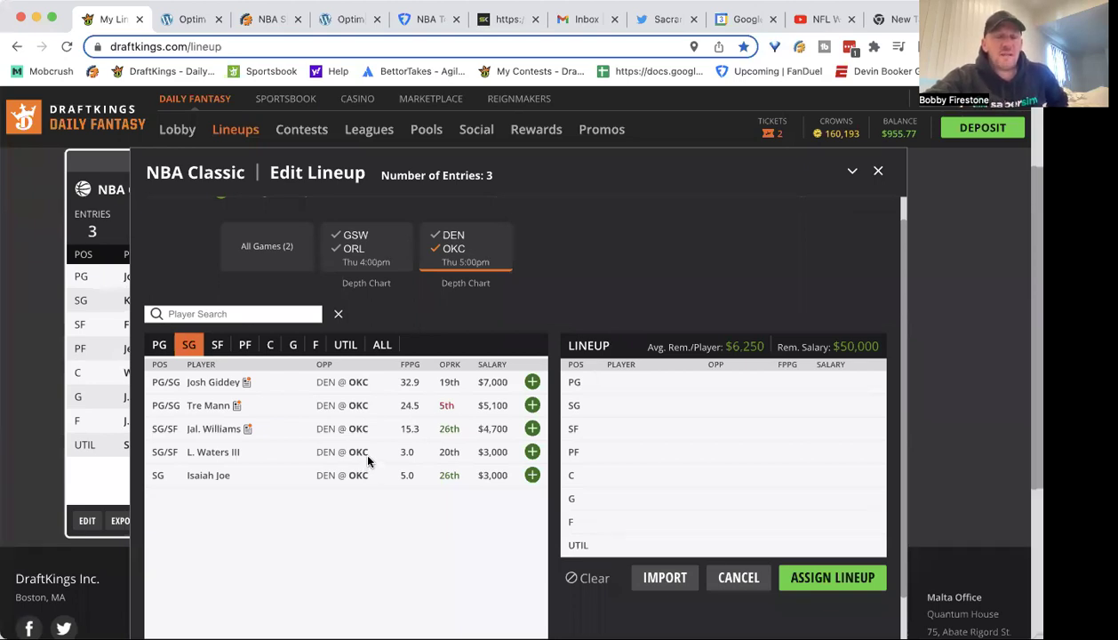
Step: Show Oklahoma City's point guards and bring up Shai Gilgeous-Alexander's game log
left_click(157, 347)
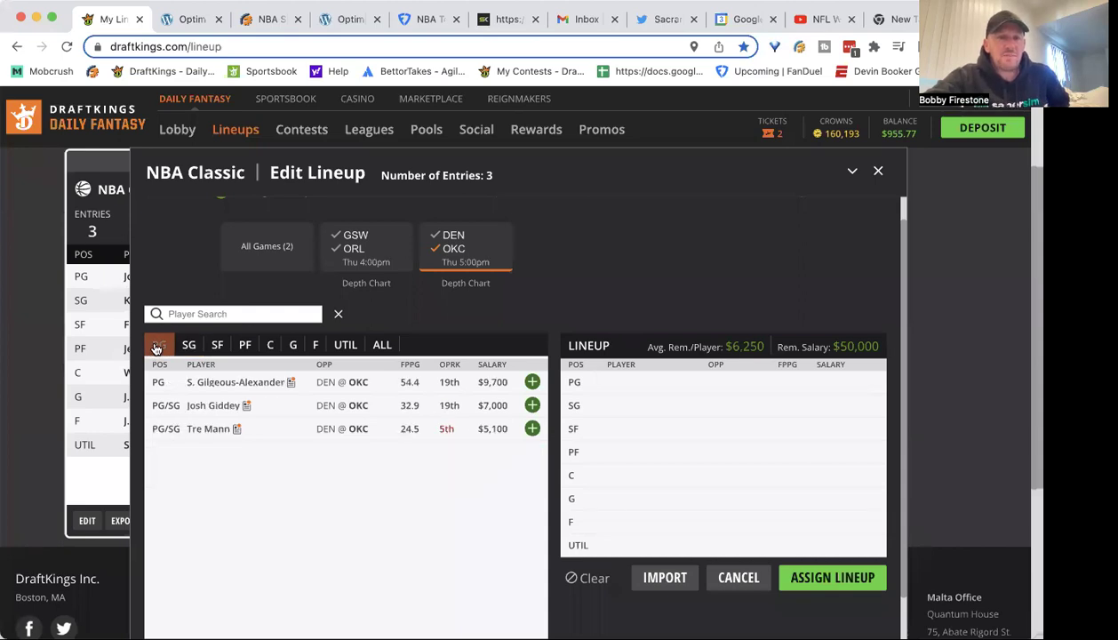
left_click(246, 383)
left_click(501, 278)
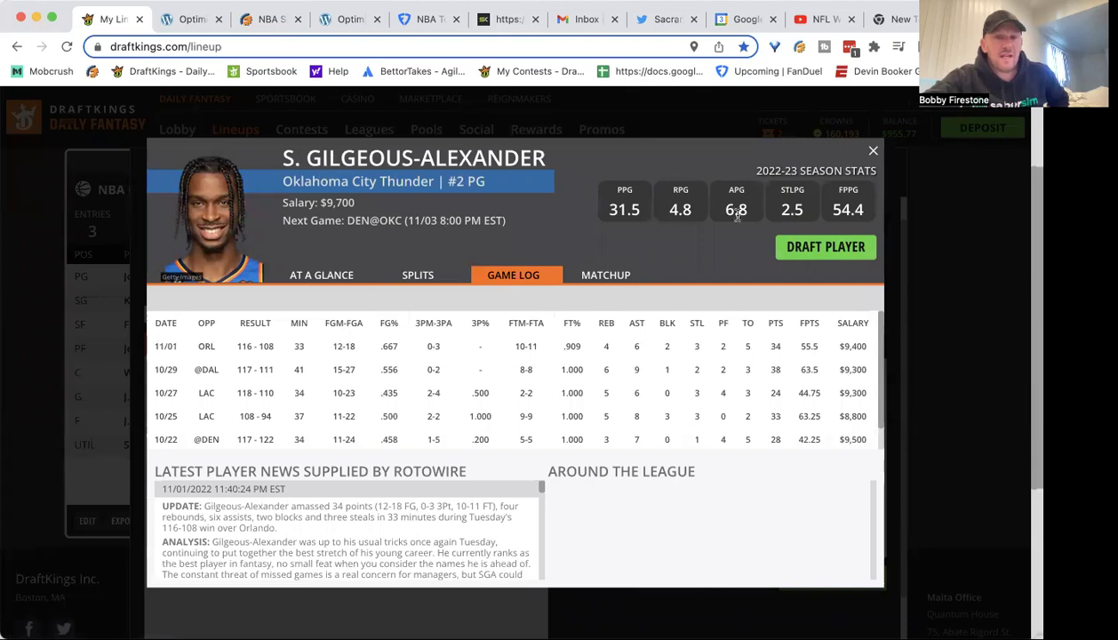
Step: Show Oklahoma City's power forwards and review Darius Bazley's game log
left_click(870, 151)
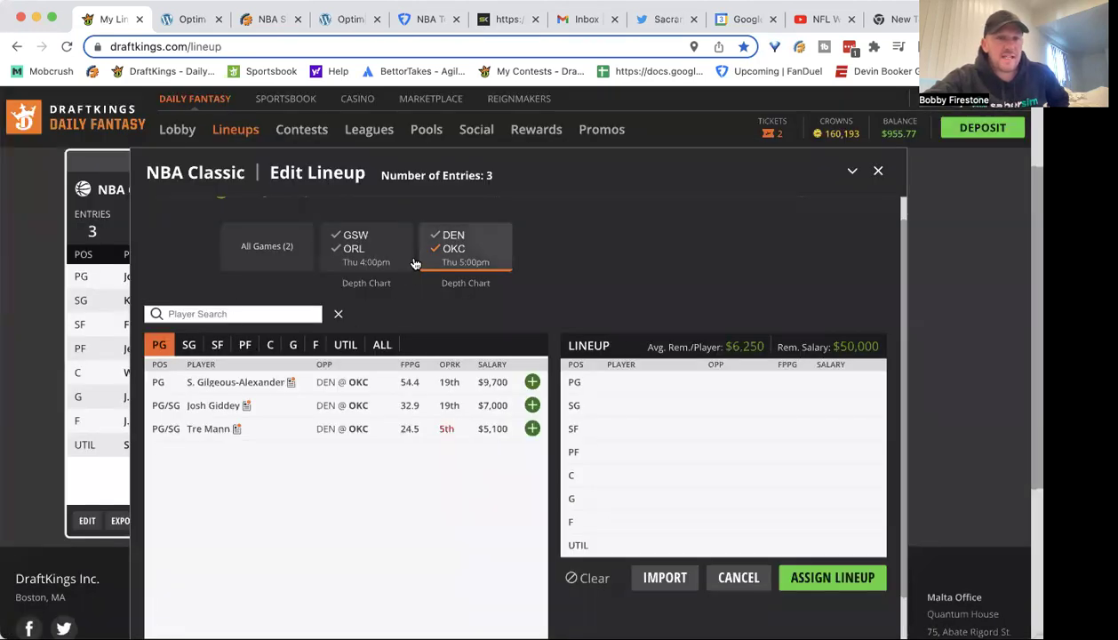
left_click(246, 346)
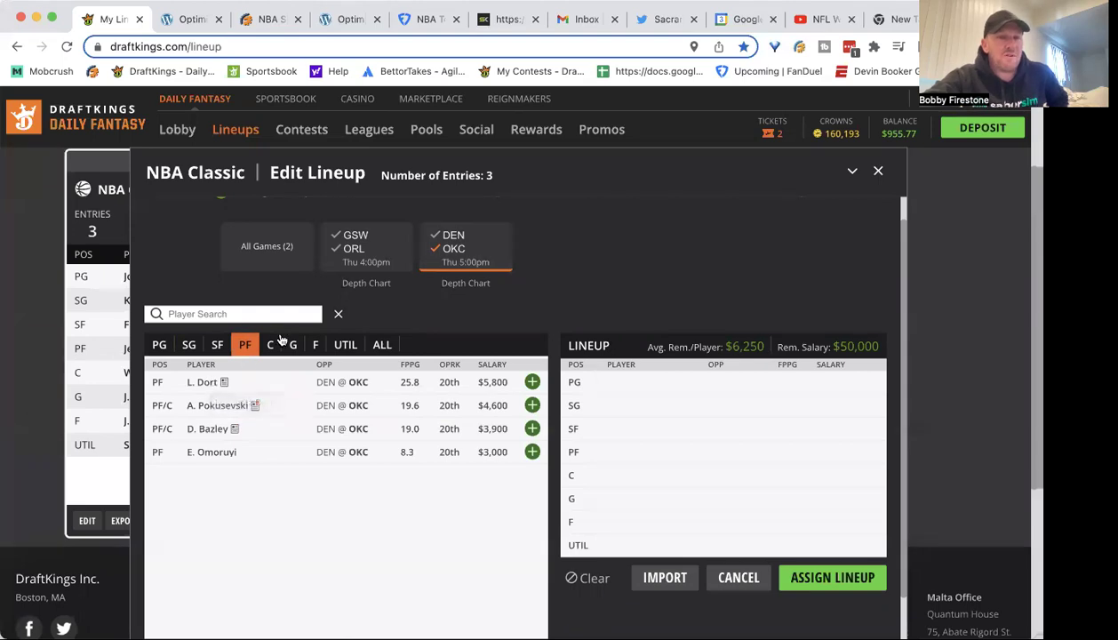
left_click(207, 430)
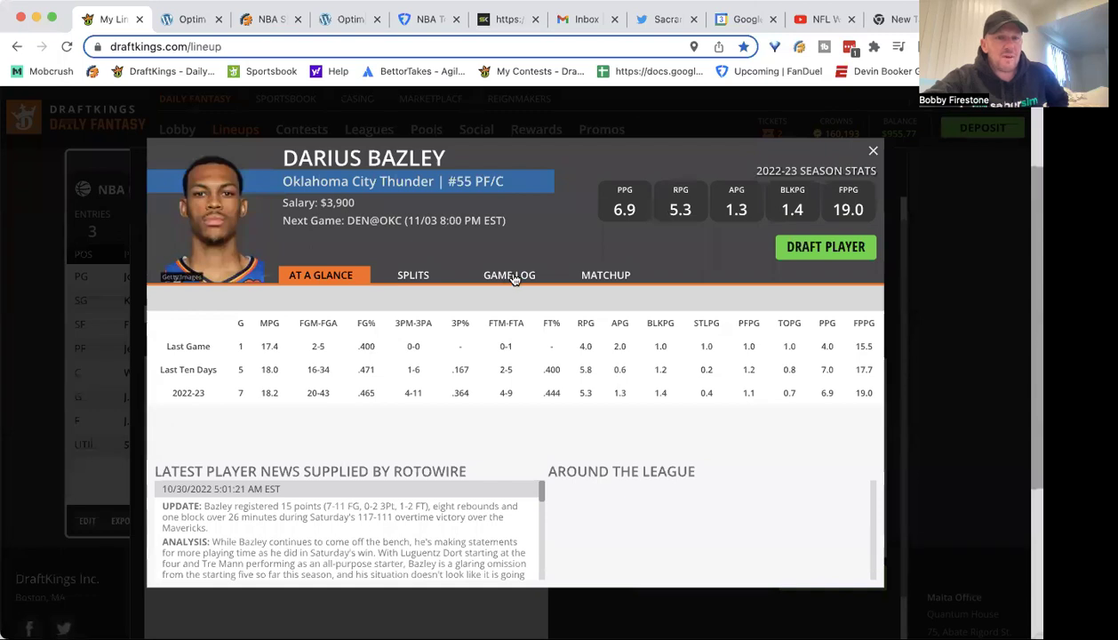
left_click(510, 276)
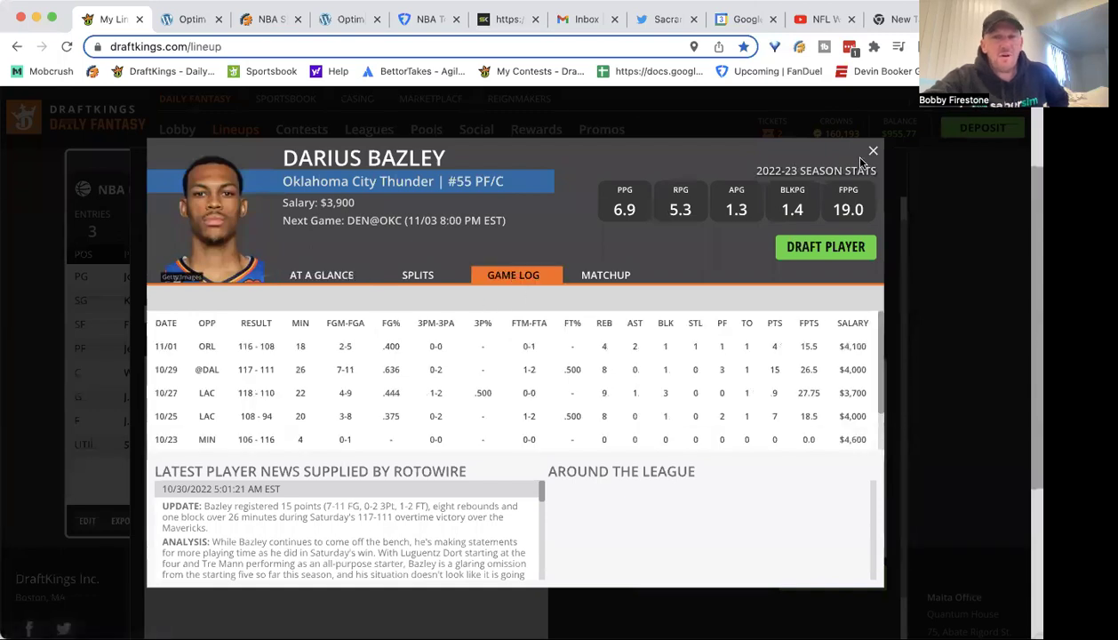
left_click(871, 151)
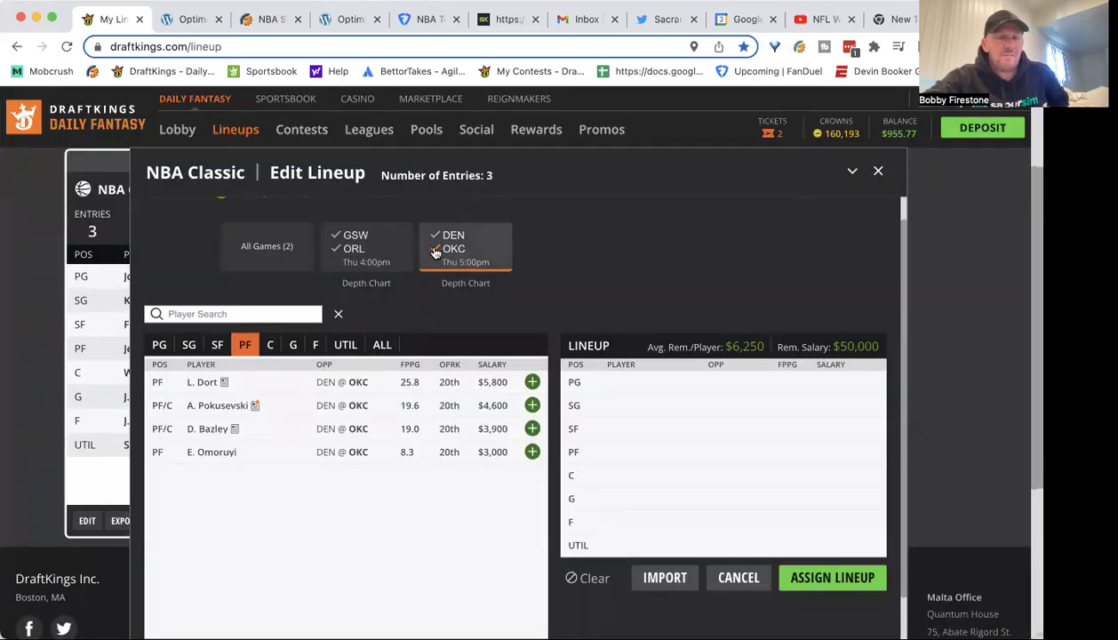
Step: Clear the Oklahoma City team filter and close the NBA Classic lineup editor without assigning a lineup
left_click(458, 257)
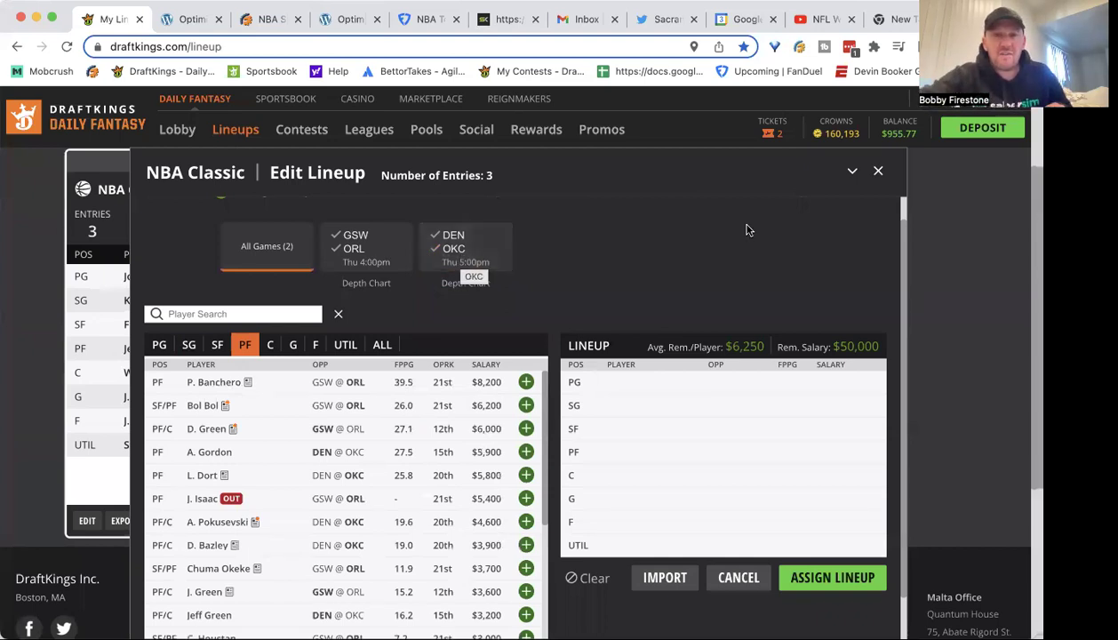
left_click(878, 171)
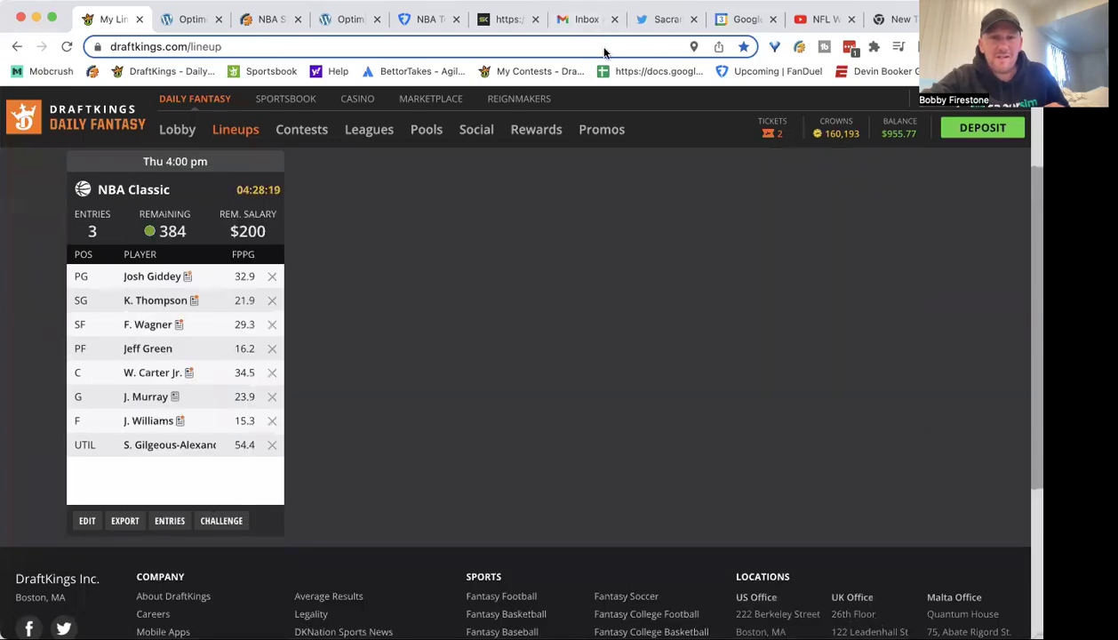